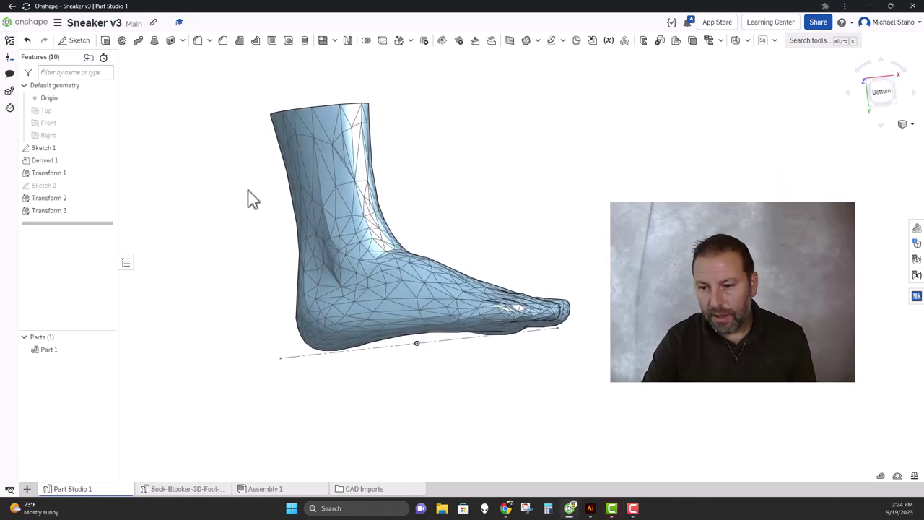
# Show the Top, Front and Right planes and start a sketch on the Front plane
pyautogui.moveTo(245, 190); pyautogui.dragTo(214, 218, button='right')
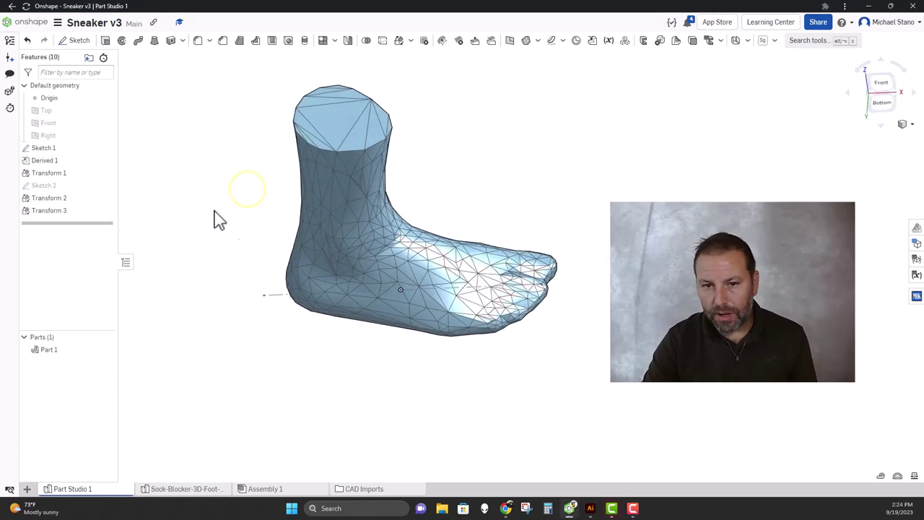
pyautogui.click(106, 110)
pyautogui.click(105, 123)
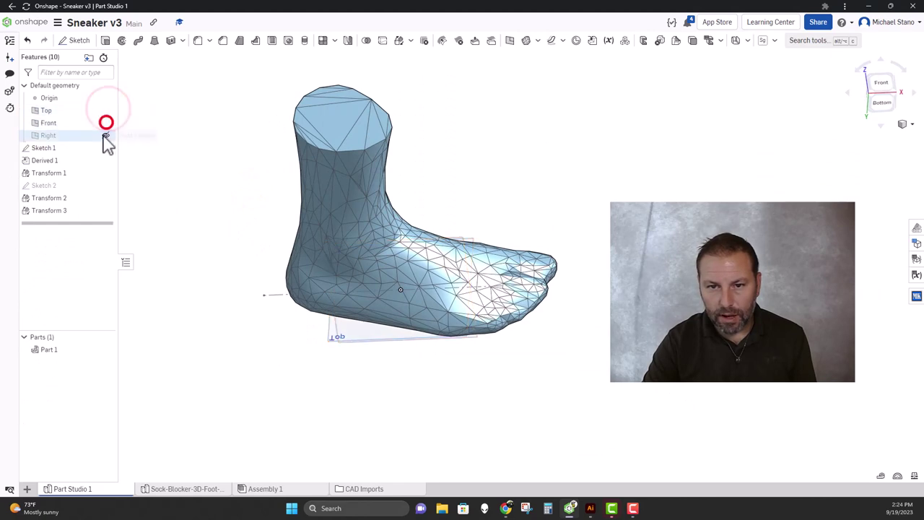
pyautogui.click(105, 135)
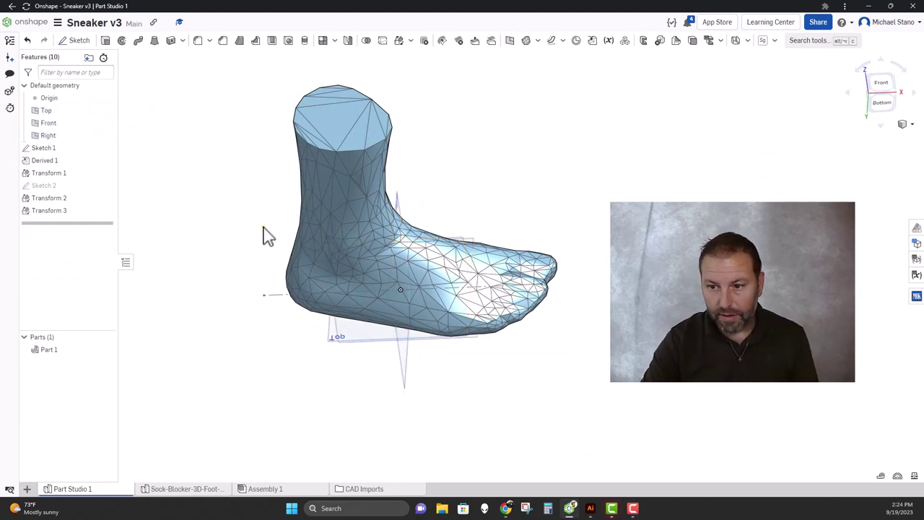
pyautogui.moveTo(263, 227); pyautogui.dragTo(250, 161, button='right')
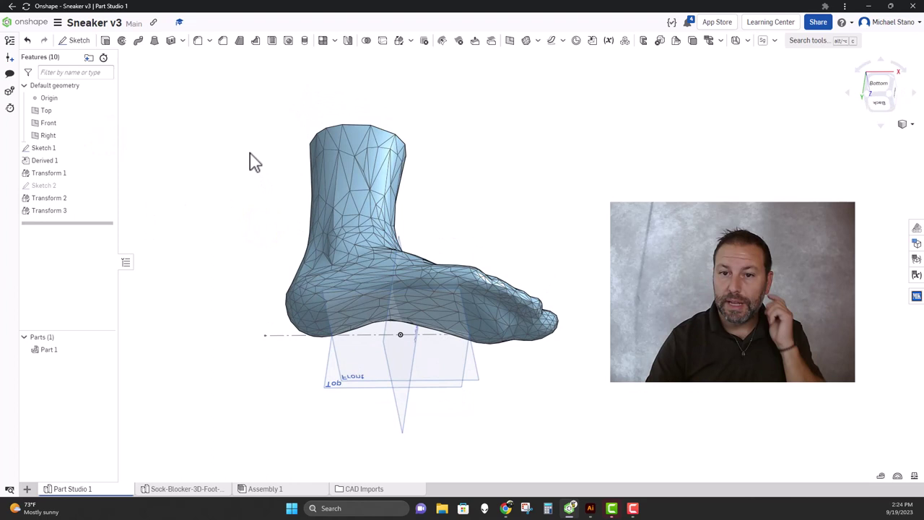
pyautogui.click(76, 40)
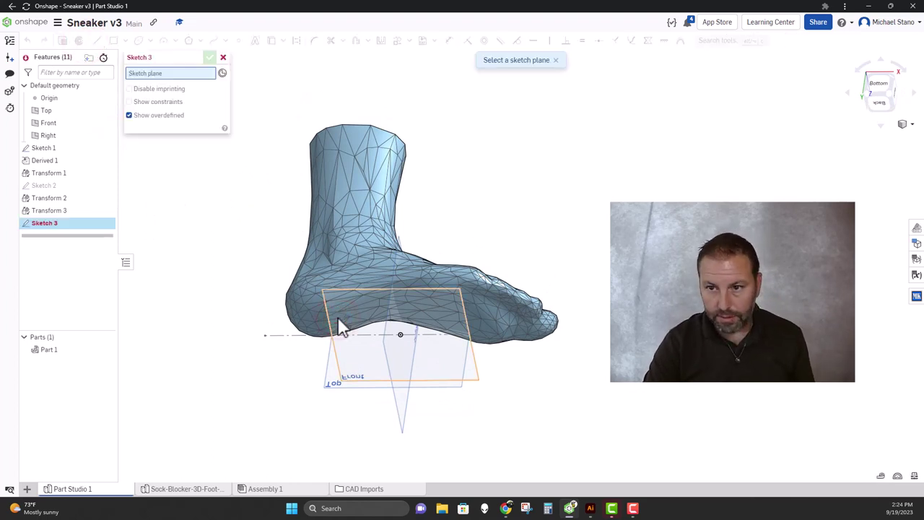
pyautogui.hotkey('shift', '1')
pyautogui.moveTo(224, 361); pyautogui.dragTo(223, 340, button='right')
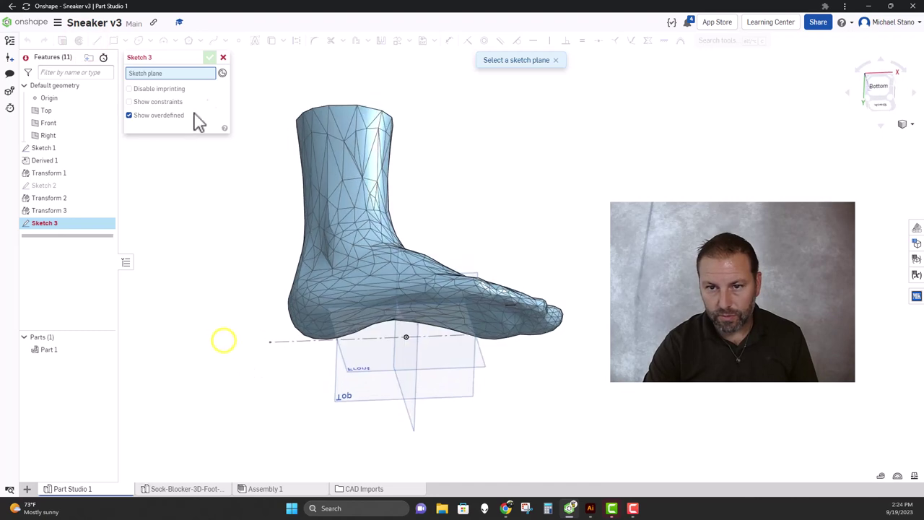
pyautogui.moveTo(278, 316); pyautogui.dragTo(313, 324, button='right')
pyautogui.click(325, 307)
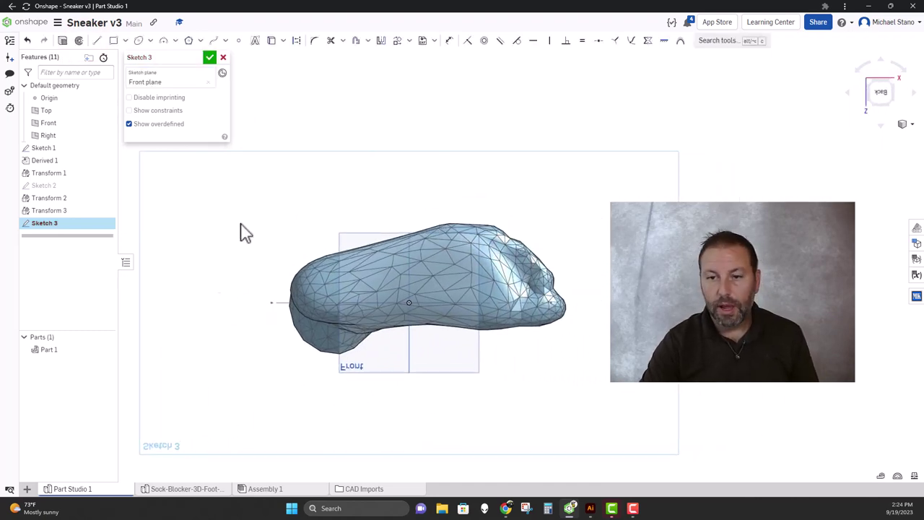
# Begin a spline at the heel and trace it along the foot's upper edge around the toe tip
pyautogui.click(214, 41)
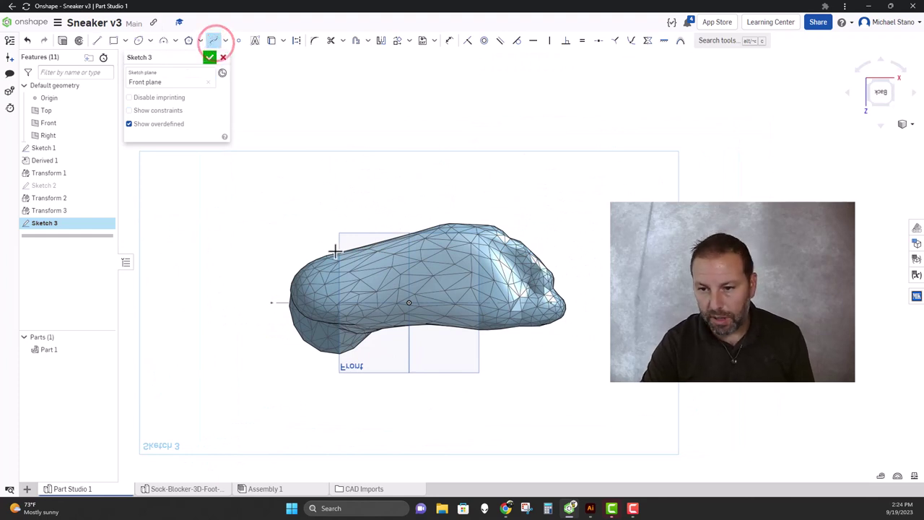
pyautogui.click(334, 249)
pyautogui.click(376, 240)
pyautogui.click(434, 223)
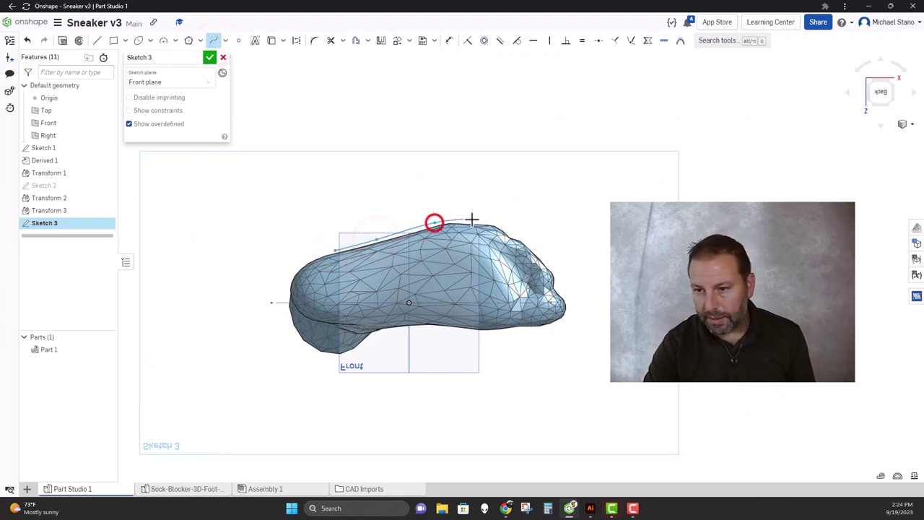
pyautogui.click(478, 221)
pyautogui.click(516, 230)
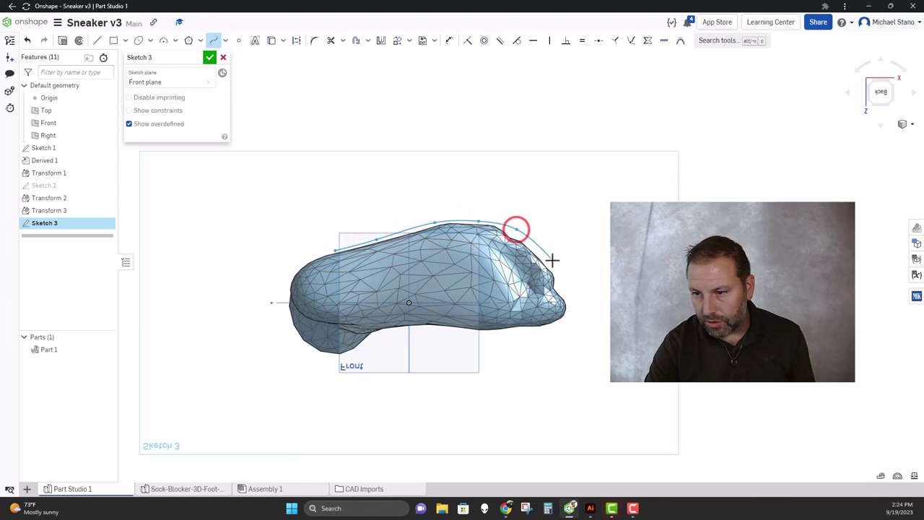
pyautogui.click(552, 259)
pyautogui.click(568, 290)
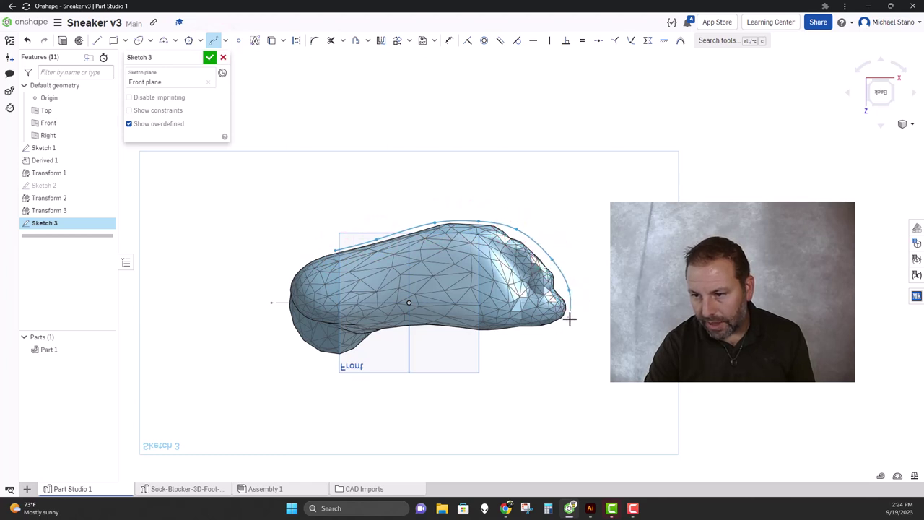
pyautogui.click(570, 317)
pyautogui.click(554, 329)
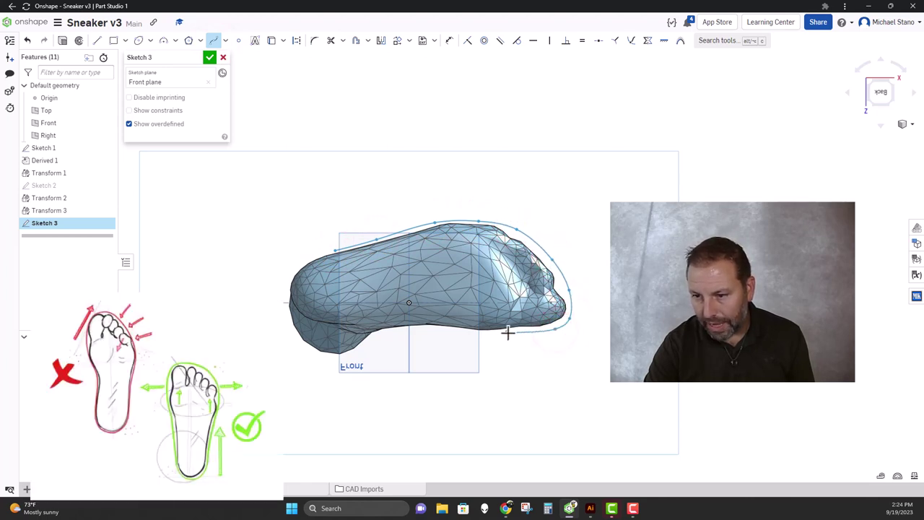
# Carry the spline back along the lower edge, around the heel, and close it at its start
pyautogui.click(508, 332)
pyautogui.click(467, 333)
pyautogui.click(416, 329)
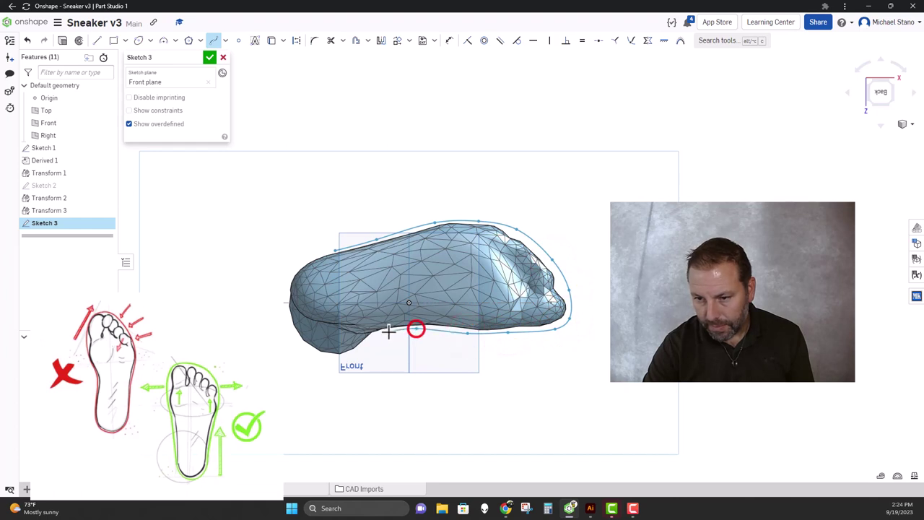
pyautogui.click(383, 331)
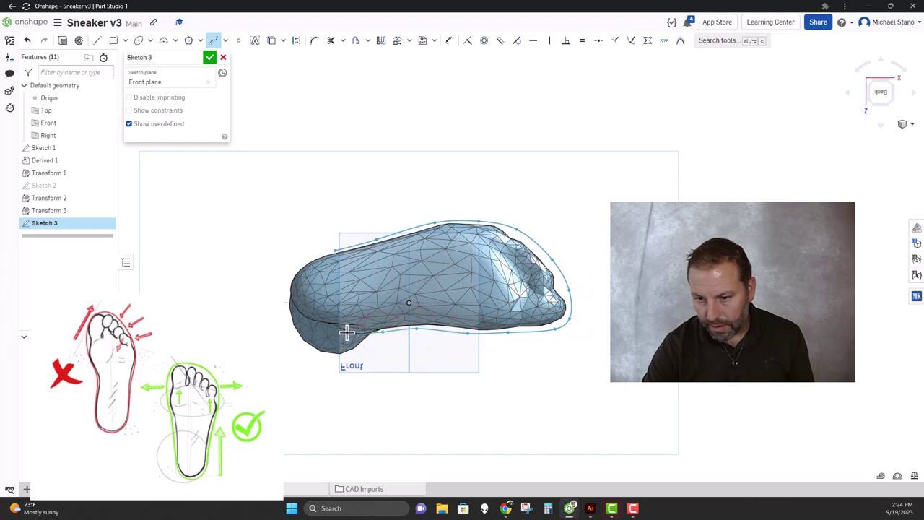
pyautogui.click(346, 331)
pyautogui.click(310, 325)
pyautogui.click(293, 312)
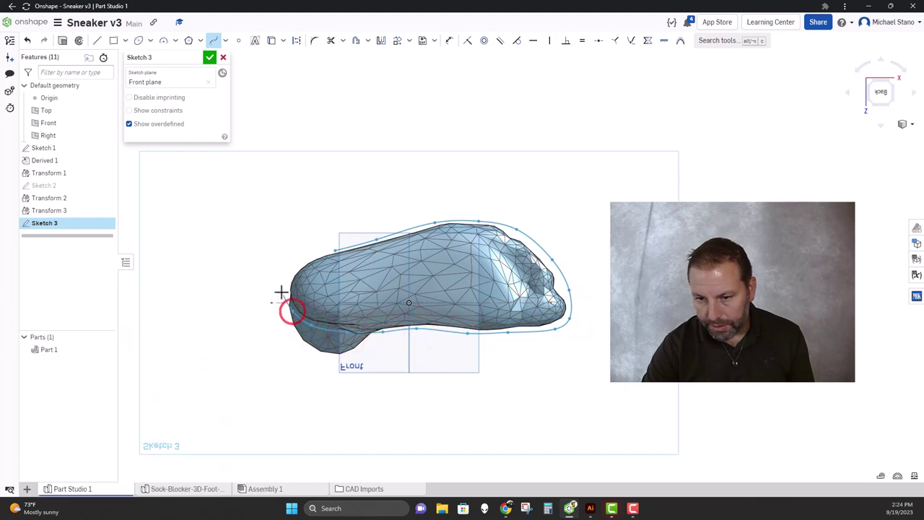
pyautogui.click(293, 267)
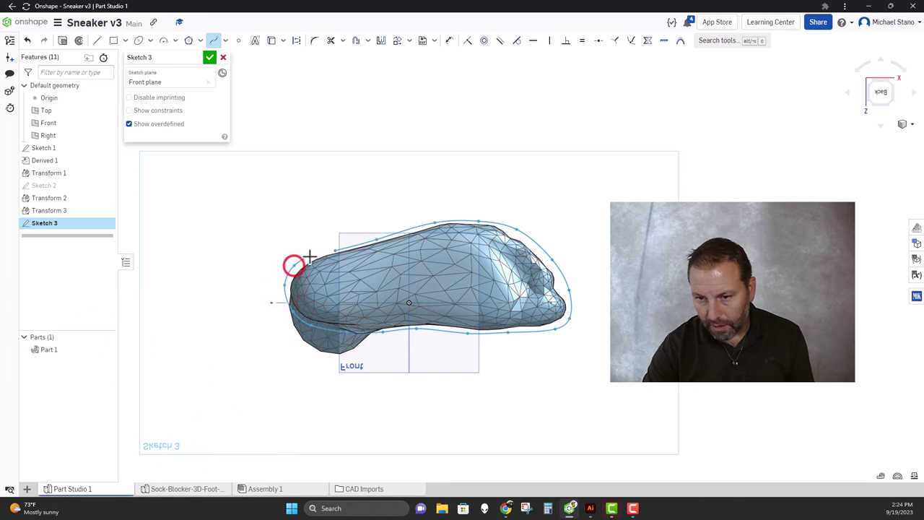
pyautogui.click(309, 256)
pyautogui.click(332, 250)
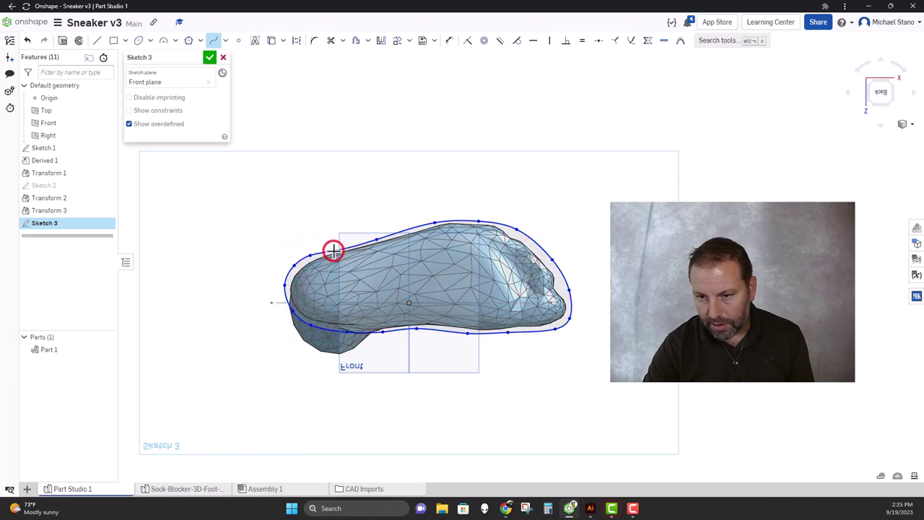
# Drag the spline's heel points to tighten the outline around the heel
pyautogui.press('Escape')
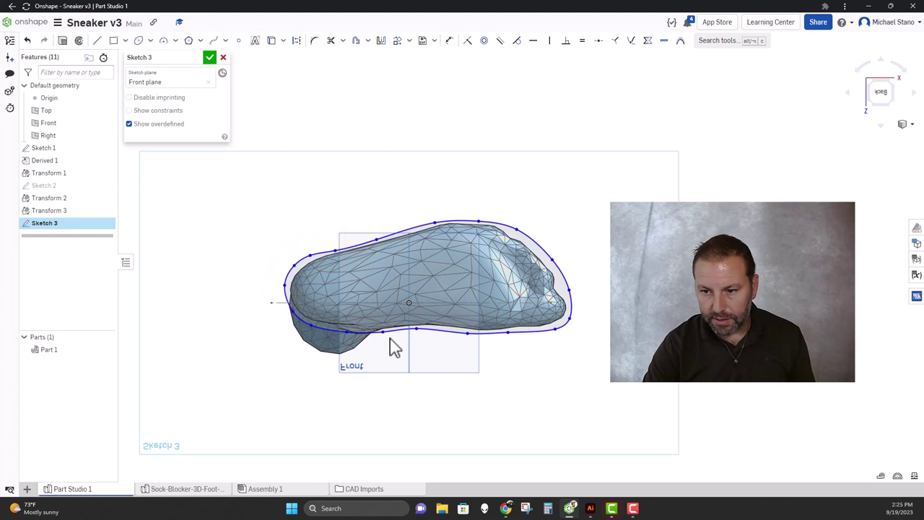
pyautogui.scroll(4, 397, 345)
pyautogui.click(374, 329)
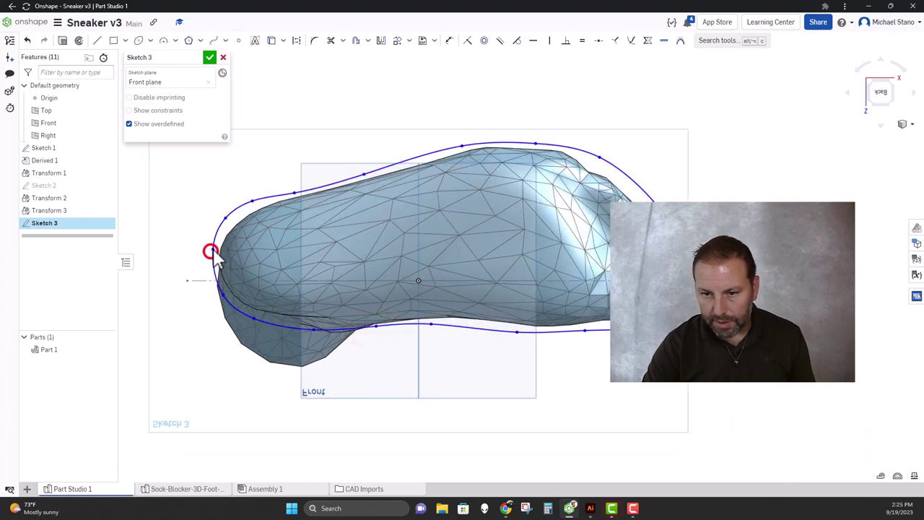
pyautogui.moveTo(208, 251); pyautogui.dragTo(215, 246)
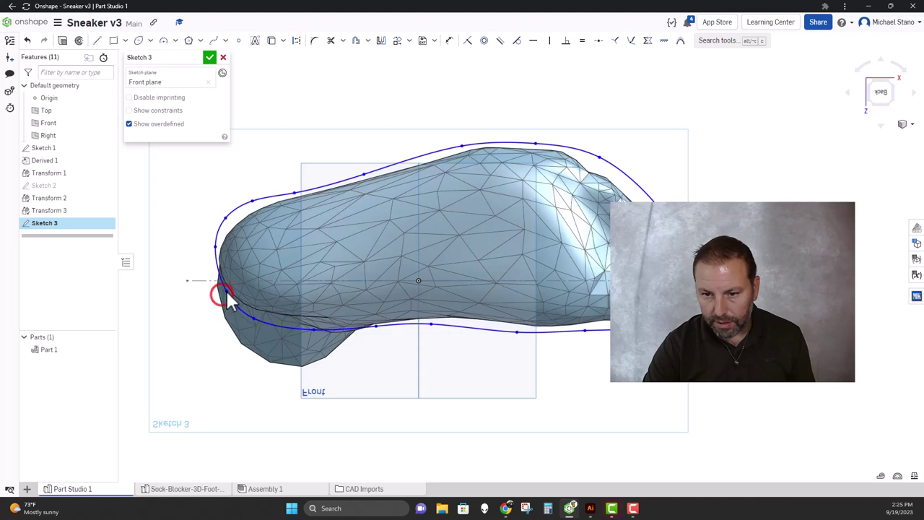
pyautogui.moveTo(221, 290); pyautogui.dragTo(254, 316)
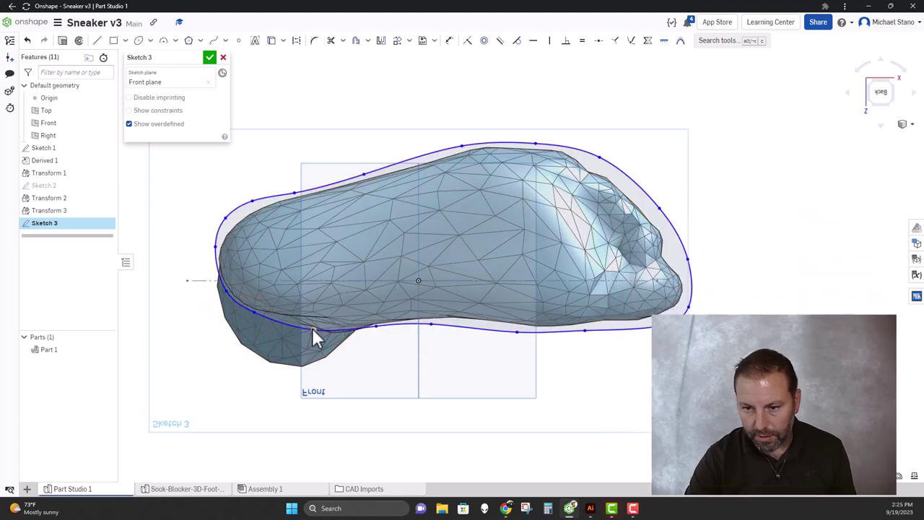
pyautogui.moveTo(311, 328); pyautogui.dragTo(311, 323)
pyautogui.click(223, 216)
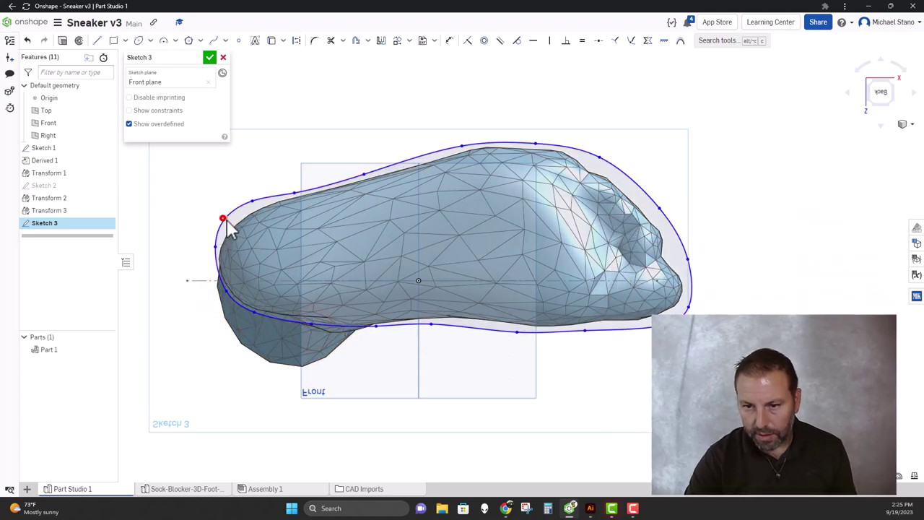
pyautogui.click(249, 201)
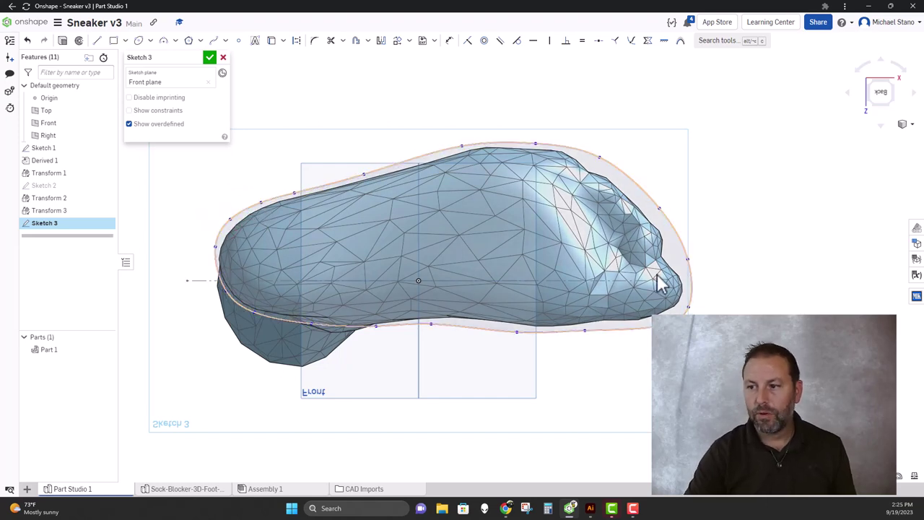
# Reshape the spline around the toes and finish Sketch 3
pyautogui.click(598, 158)
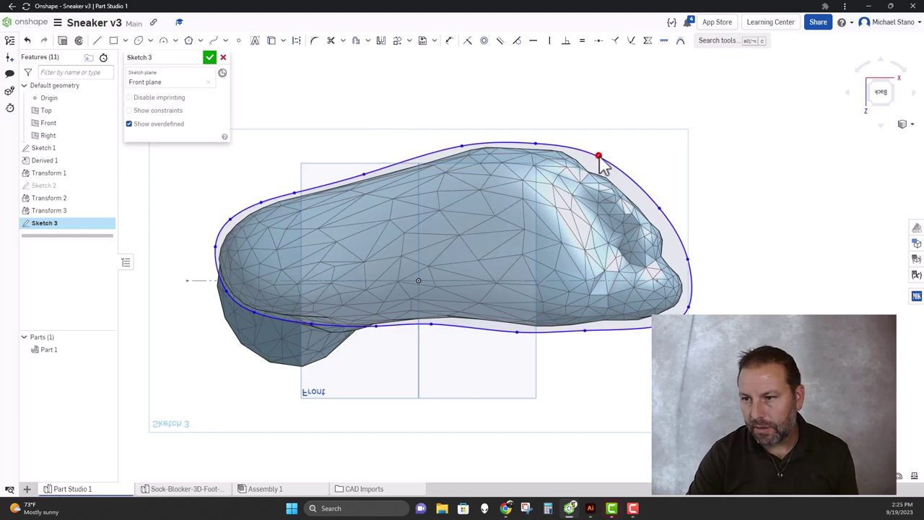
pyautogui.click(656, 207)
pyautogui.click(686, 261)
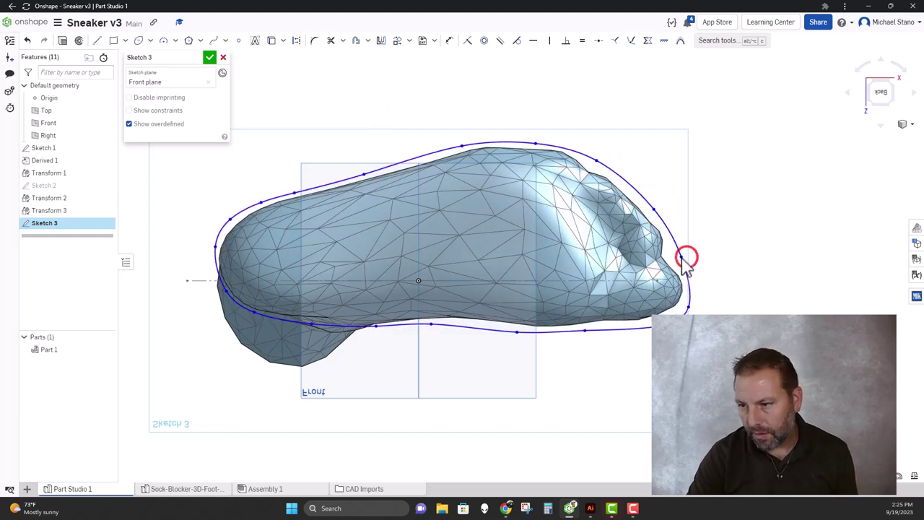
pyautogui.click(688, 306)
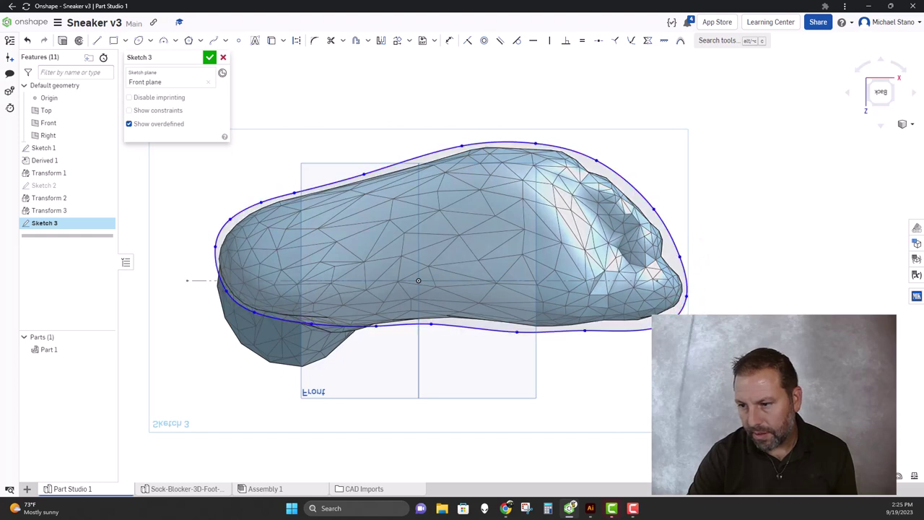
pyautogui.click(658, 325)
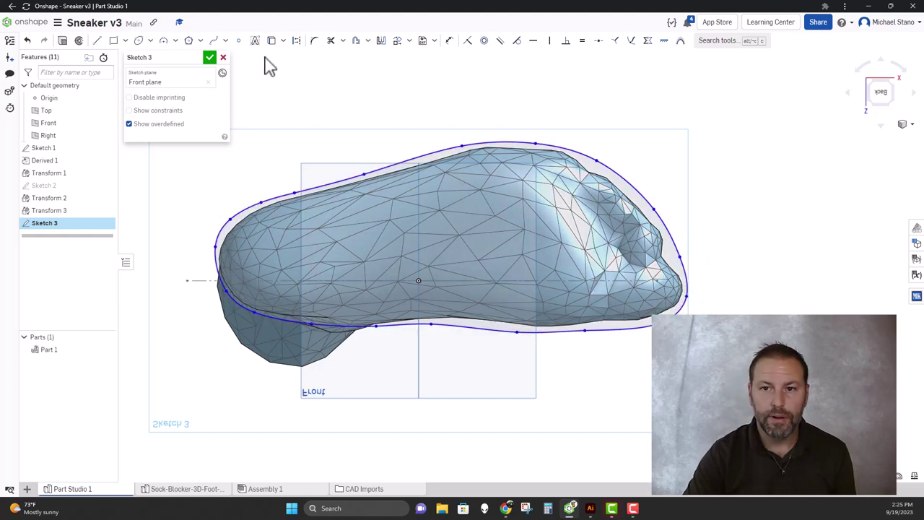
pyautogui.click(208, 56)
# Start a new plane referencing the Front plane and set its type to Offset
pyautogui.moveTo(237, 150); pyautogui.dragTo(254, 267, button='right')
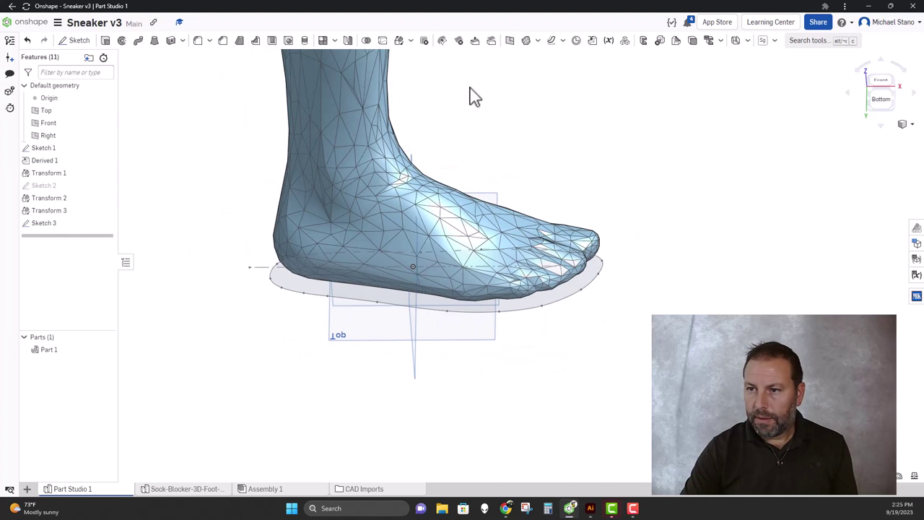
pyautogui.click(509, 40)
pyautogui.click(280, 281)
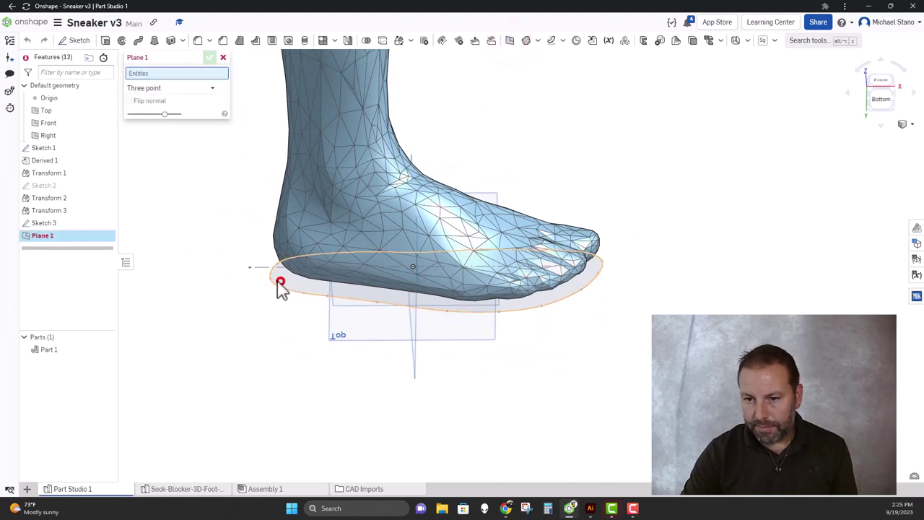
pyautogui.click(344, 309)
pyautogui.moveTo(227, 264); pyautogui.dragTo(233, 256, button='middle')
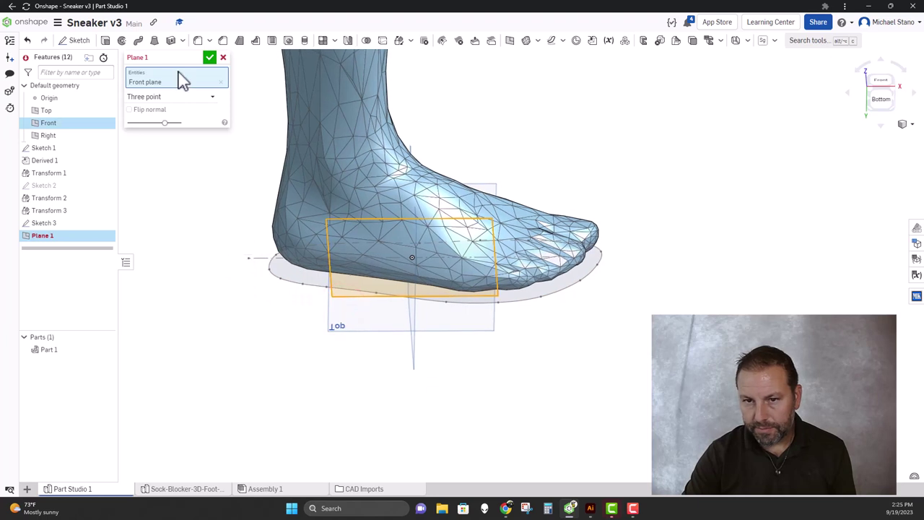
pyautogui.click(146, 96)
pyautogui.click(144, 111)
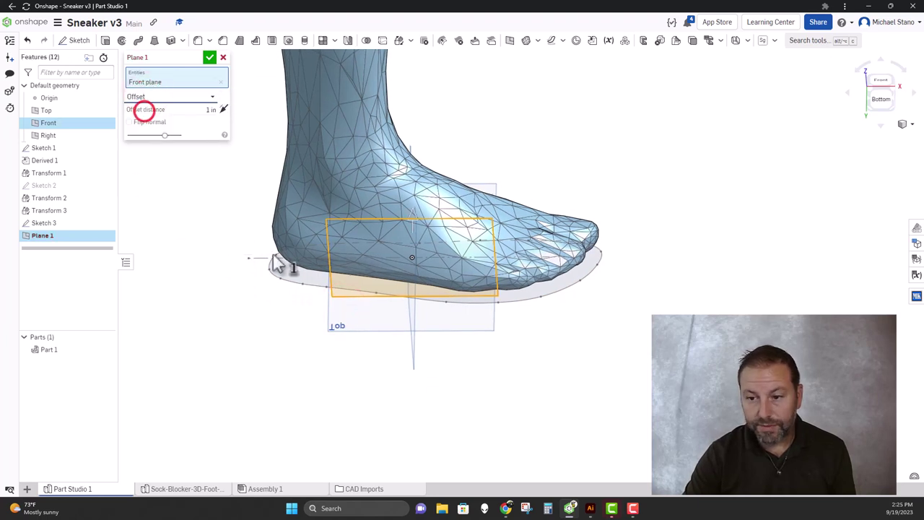
# Set the offset to 1.22 in using a foot vertex and confirm Plane 1
pyautogui.moveTo(278, 264); pyautogui.dragTo(364, 261, button='right')
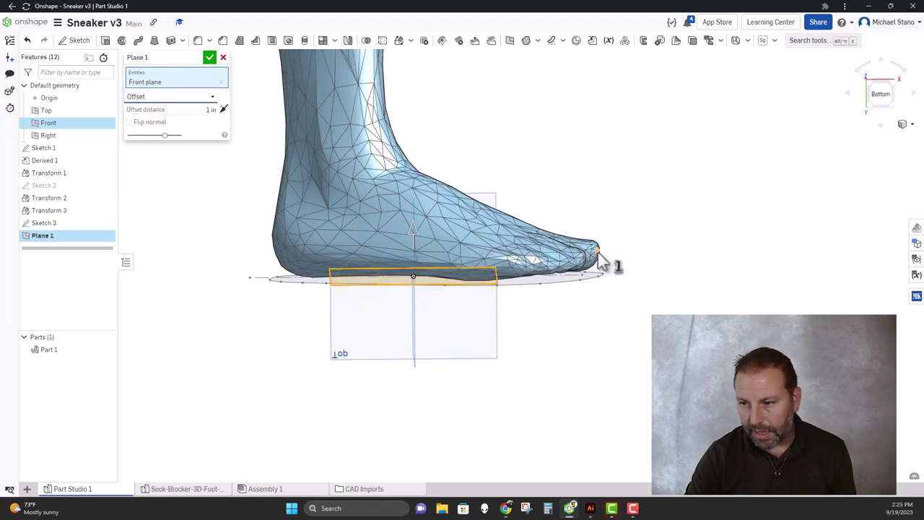
pyautogui.click(413, 231)
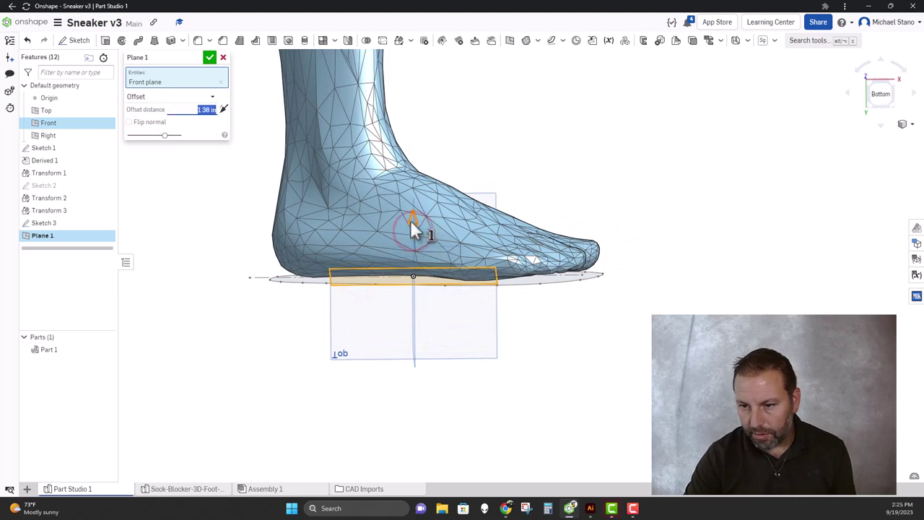
pyautogui.scroll(5, 409, 229)
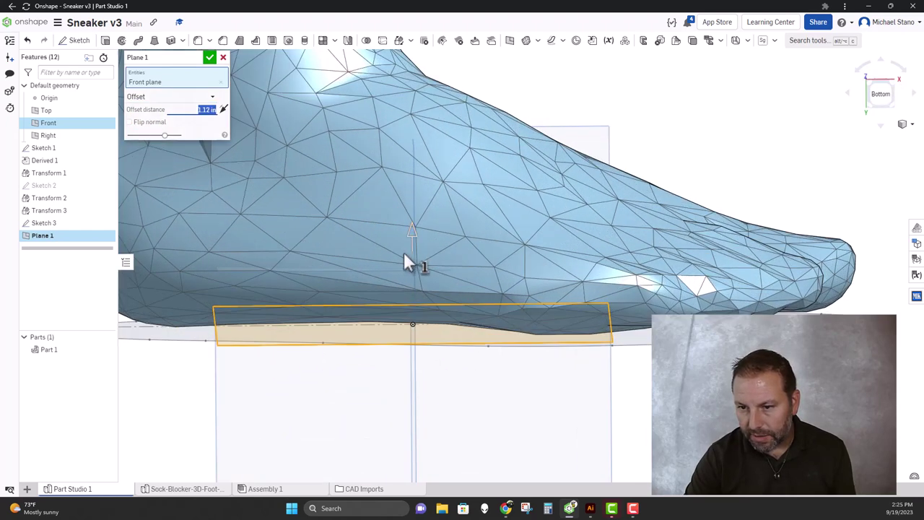
pyautogui.click(410, 235)
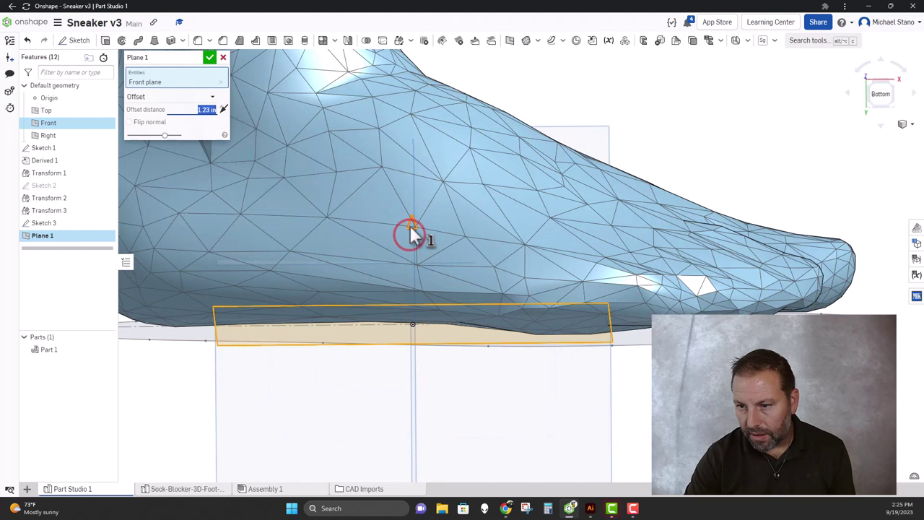
pyautogui.click(410, 230)
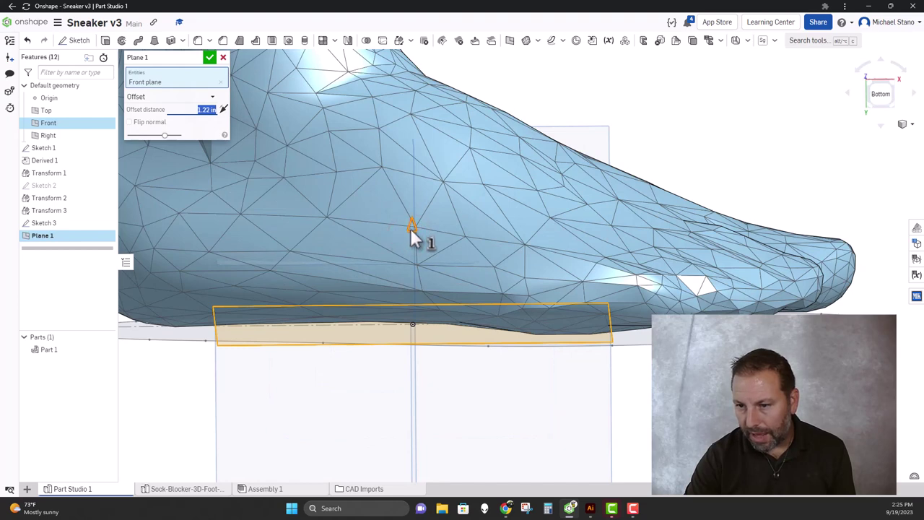
pyautogui.scroll(-3, 415, 231)
pyautogui.click(210, 57)
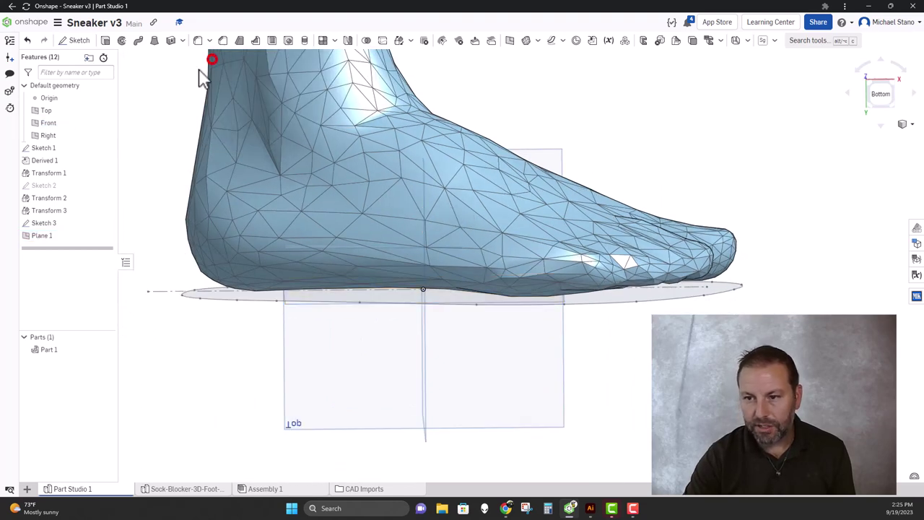
pyautogui.click(902, 124)
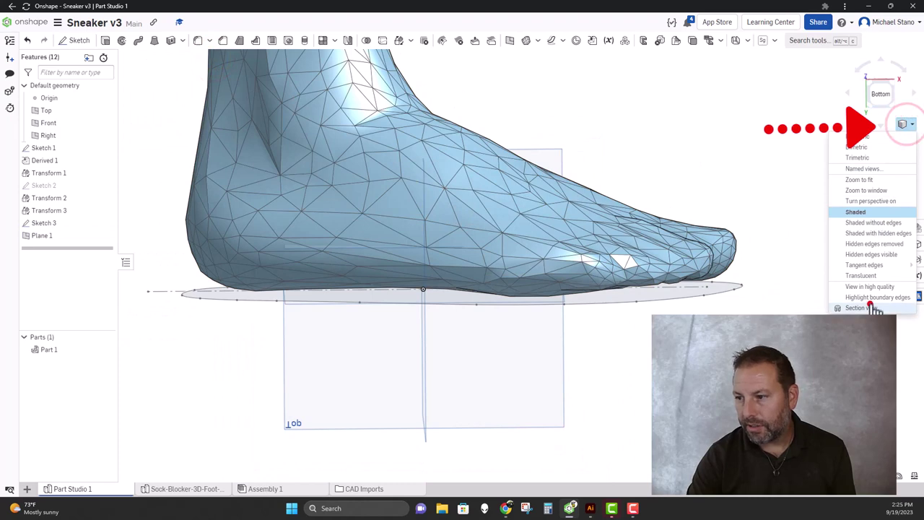
# Turn on Section view cutting at Plane 1 instead of the default plane
pyautogui.click(869, 303)
pyautogui.click(215, 95)
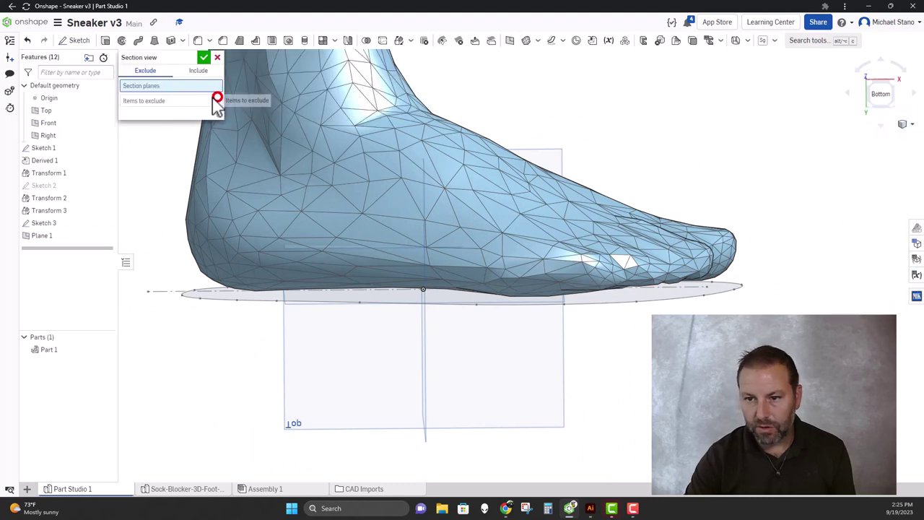
pyautogui.click(307, 249)
pyautogui.moveTo(309, 184); pyautogui.dragTo(323, 209, button='right')
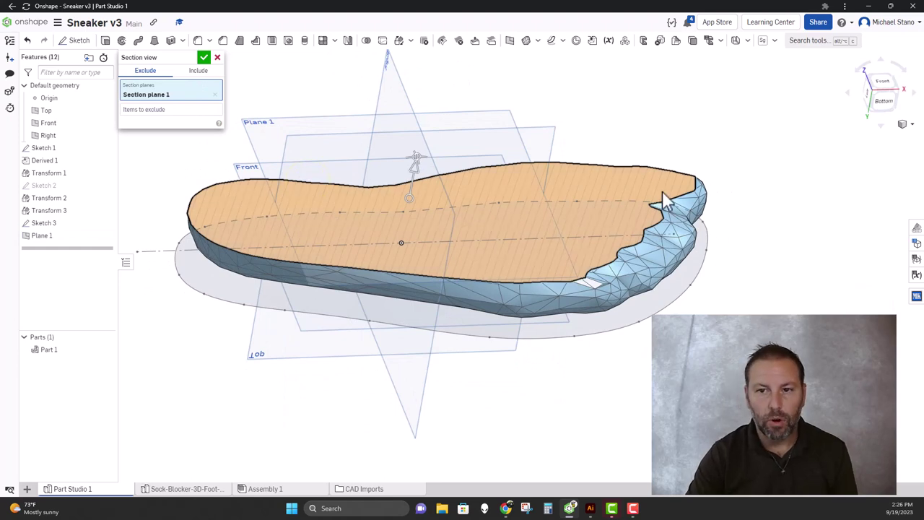
pyautogui.click(204, 58)
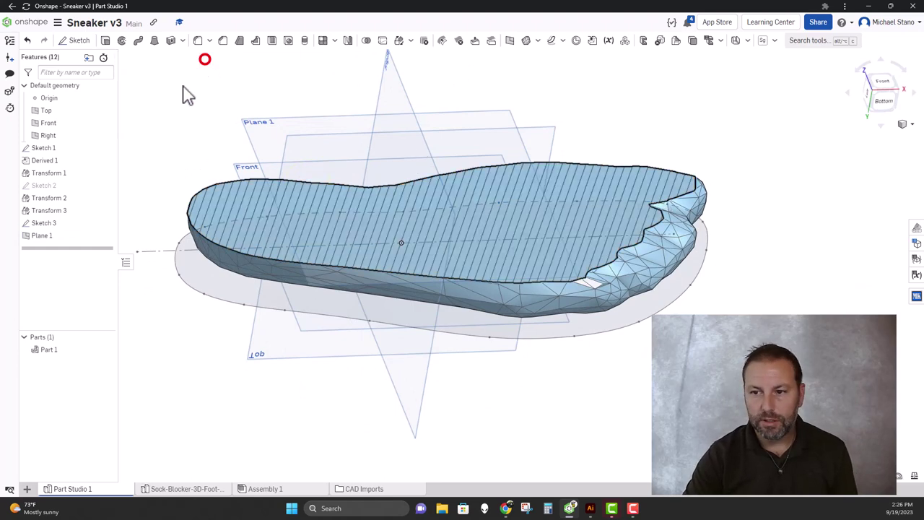
# Sketch on Plane 1 and project the sectioned sole's outer edge into Sketch 4
pyautogui.click(74, 40)
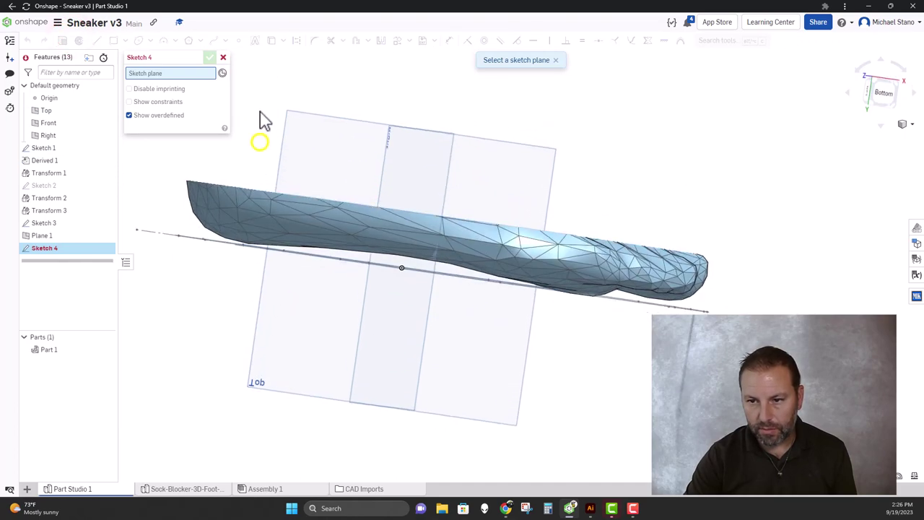
pyautogui.click(274, 113)
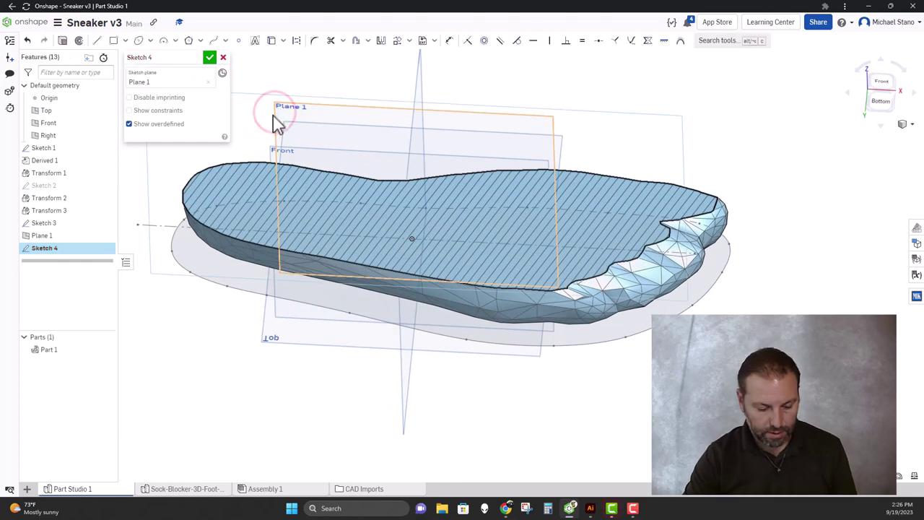
pyautogui.press('n')
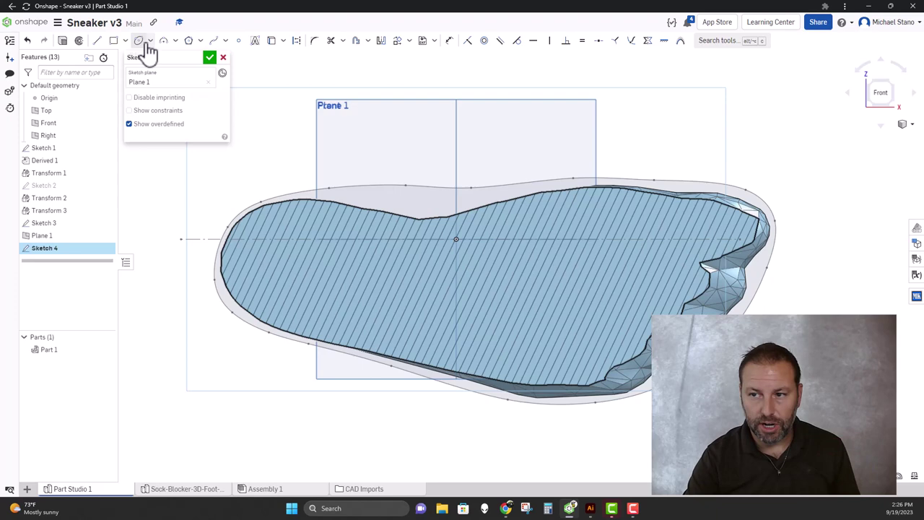
pyautogui.click(346, 183)
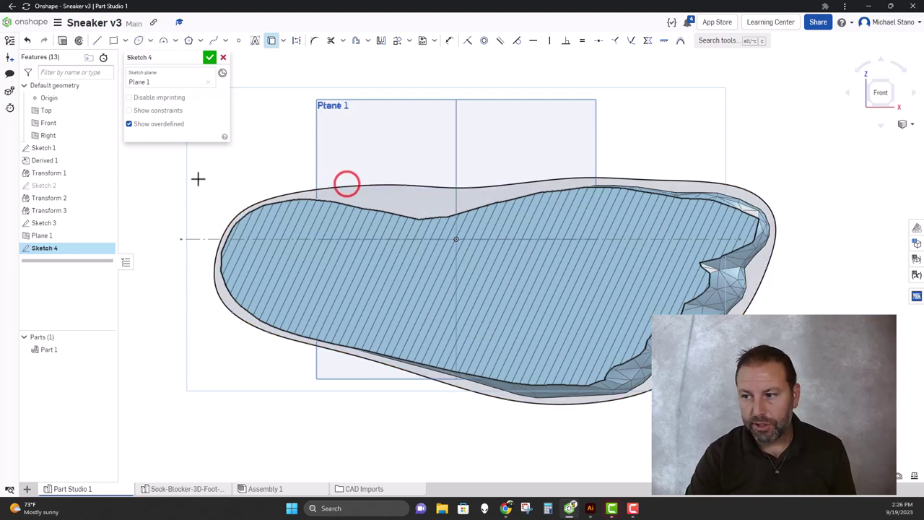
pyautogui.rightClick(108, 223)
pyautogui.moveTo(174, 209)
pyautogui.mouseDown(button='right')
pyautogui.moveTo(153, 214)
pyautogui.moveTo(158, 175)
pyautogui.mouseUp(button='right')
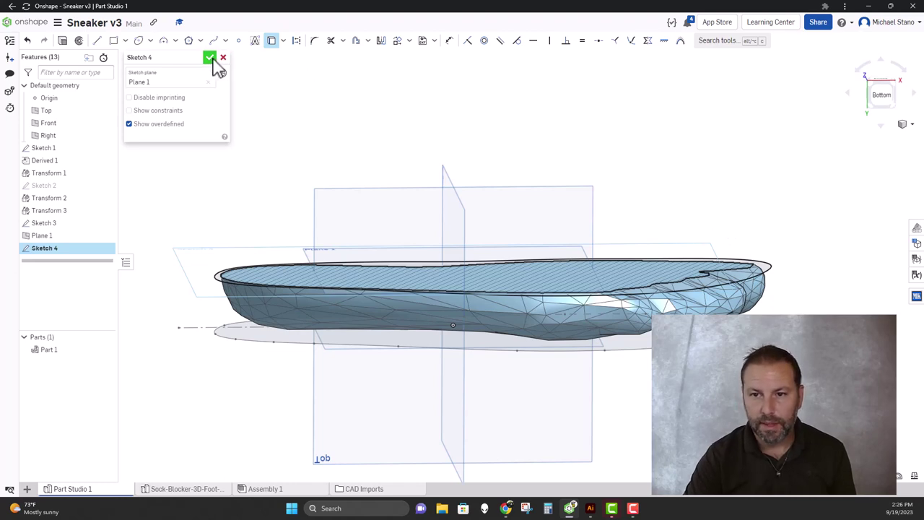
pyautogui.click(209, 57)
pyautogui.moveTo(225, 108); pyautogui.dragTo(229, 112, button='right')
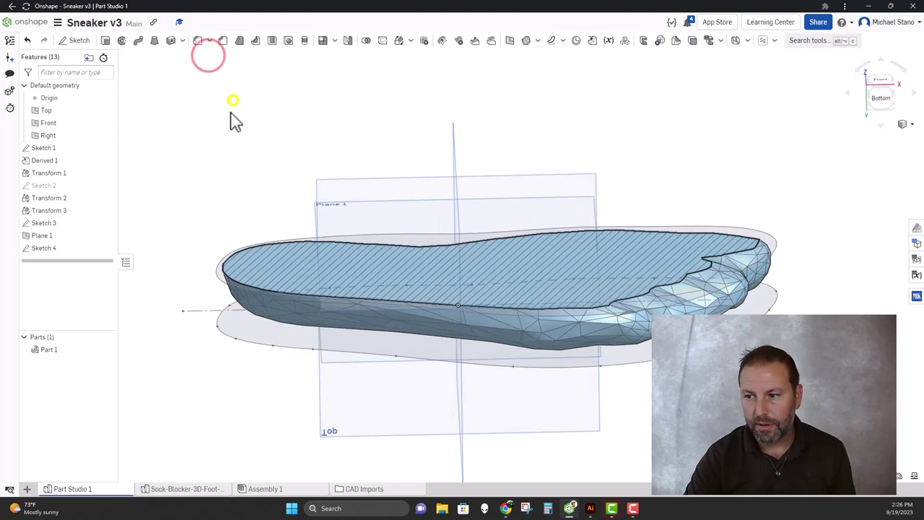
# Turn off the section view so the whole foot shows
pyautogui.click(914, 127)
pyautogui.click(849, 306)
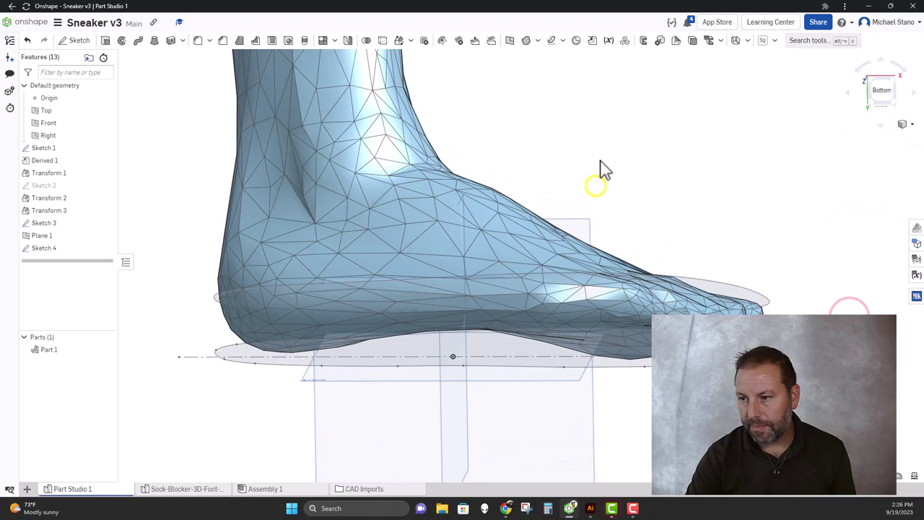
pyautogui.moveTo(605, 170); pyautogui.dragTo(604, 188, button='right')
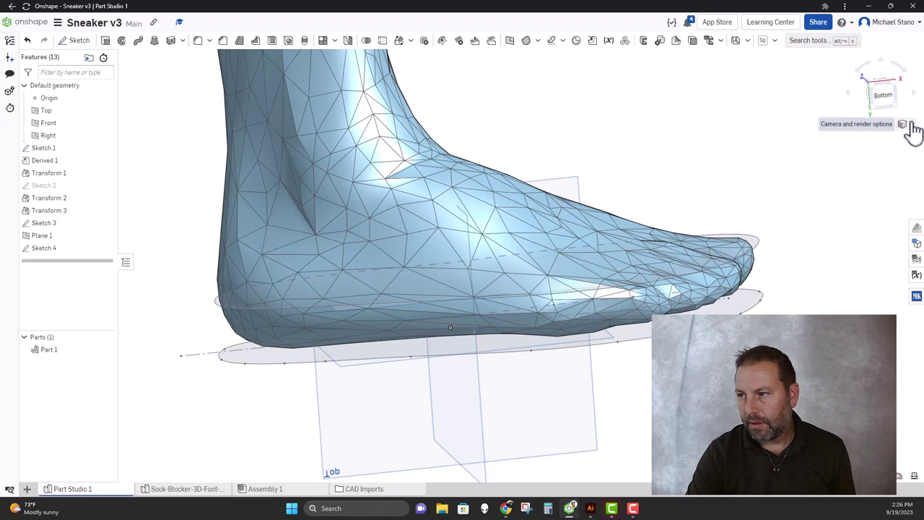
# Add Plane 2 offset 1.48 in upward from Plane 1 through the foot
pyautogui.click(509, 41)
pyautogui.click(753, 239)
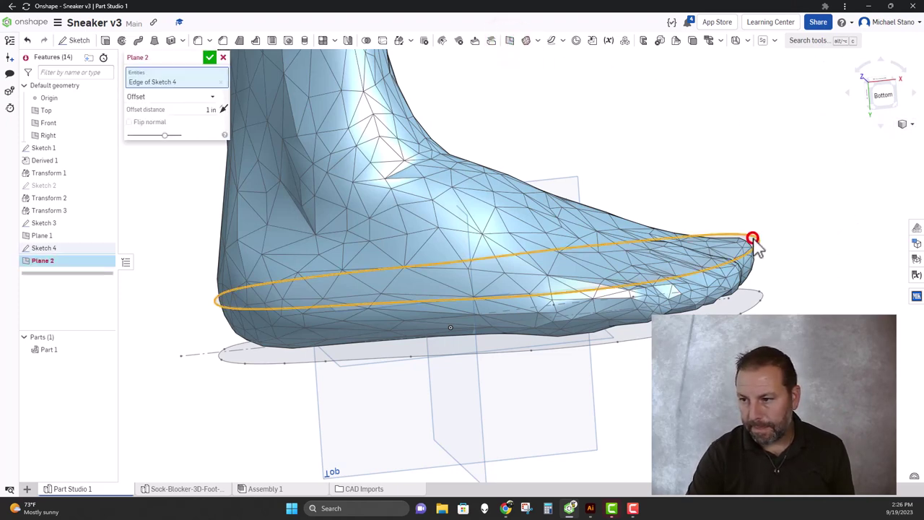
pyautogui.click(222, 81)
pyautogui.click(70, 235)
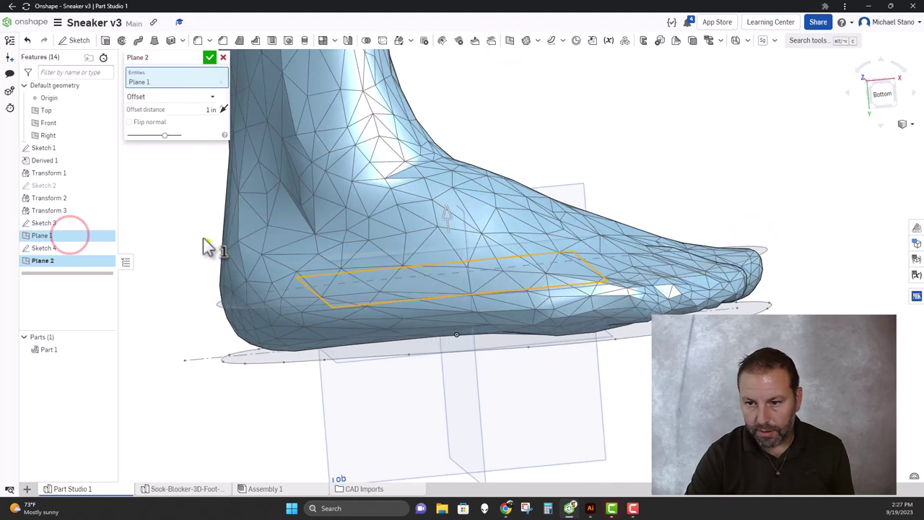
pyautogui.moveTo(203, 238)
pyautogui.mouseDown(button='right')
pyautogui.moveTo(195, 231)
pyautogui.moveTo(206, 231)
pyautogui.mouseUp(button='right')
pyautogui.moveTo(457, 225); pyautogui.dragTo(457, 202)
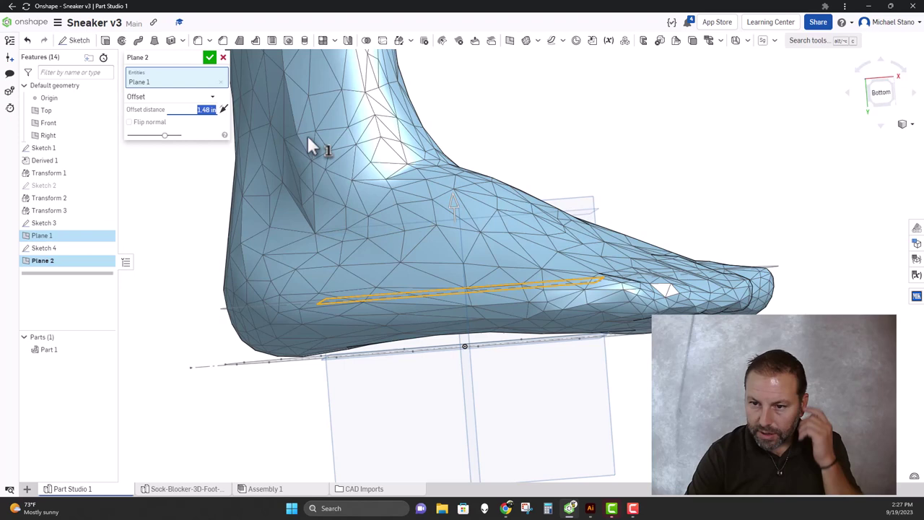
pyautogui.click(210, 57)
pyautogui.moveTo(605, 174); pyautogui.dragTo(611, 181, button='right')
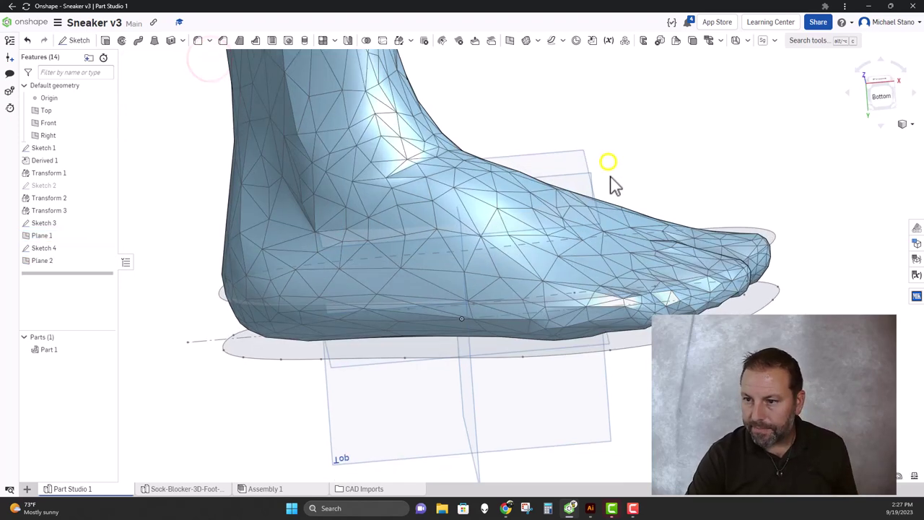
# Turn the section view back on, replacing the default cut plane with a custom one
pyautogui.click(905, 126)
pyautogui.click(865, 305)
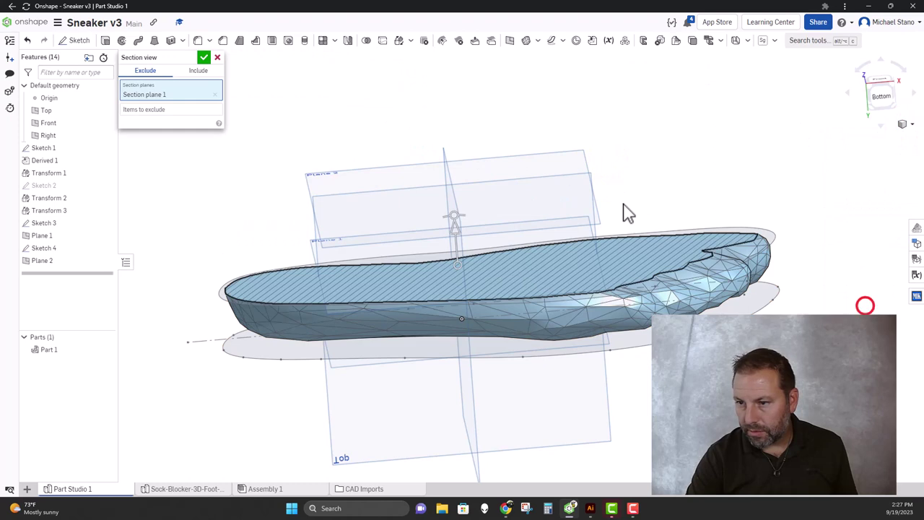
pyautogui.click(214, 95)
pyautogui.click(585, 211)
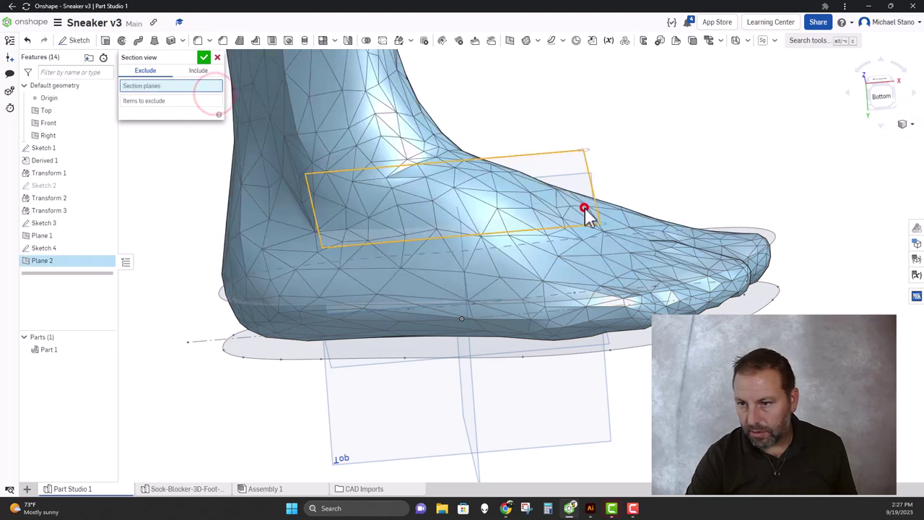
pyautogui.moveTo(640, 165); pyautogui.dragTo(560, 141, button='right')
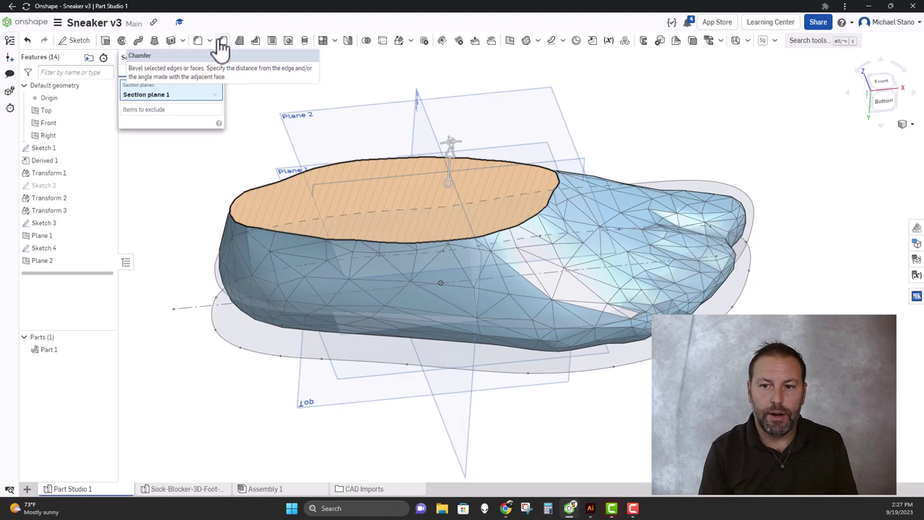
pyautogui.click(202, 54)
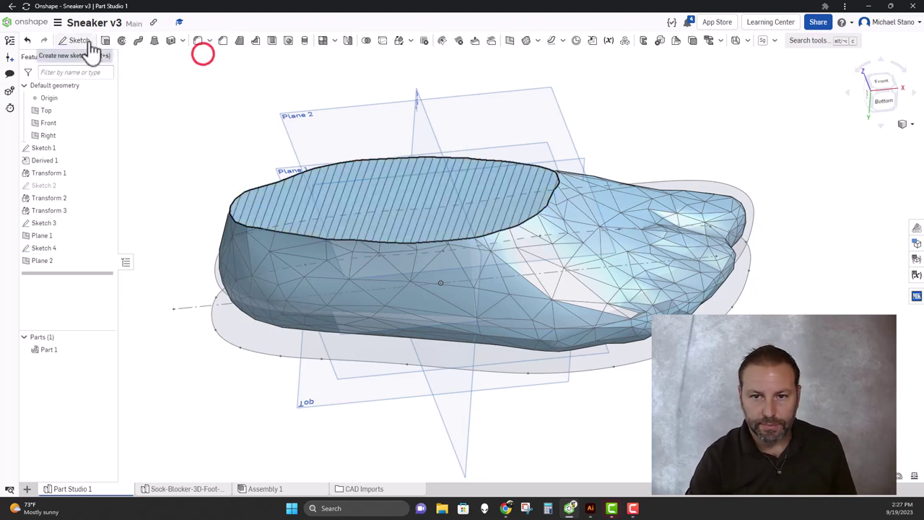
# Start Sketch 5 on Plane 2 and trace a spline from the heel edge around the toe
pyautogui.click(82, 40)
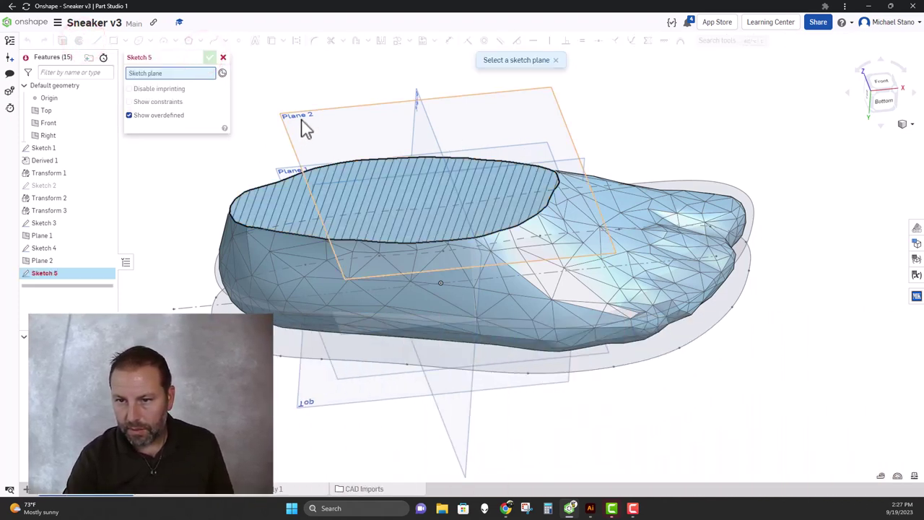
pyautogui.click(303, 127)
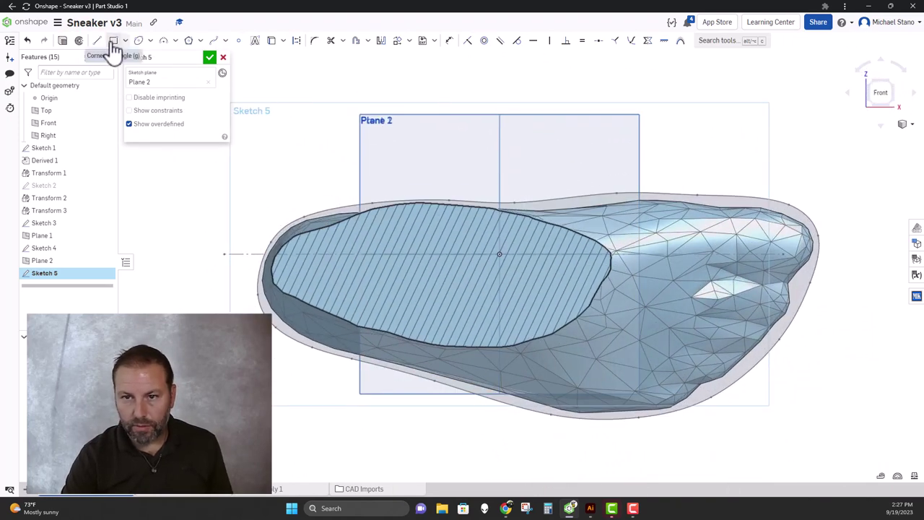
pyautogui.click(214, 40)
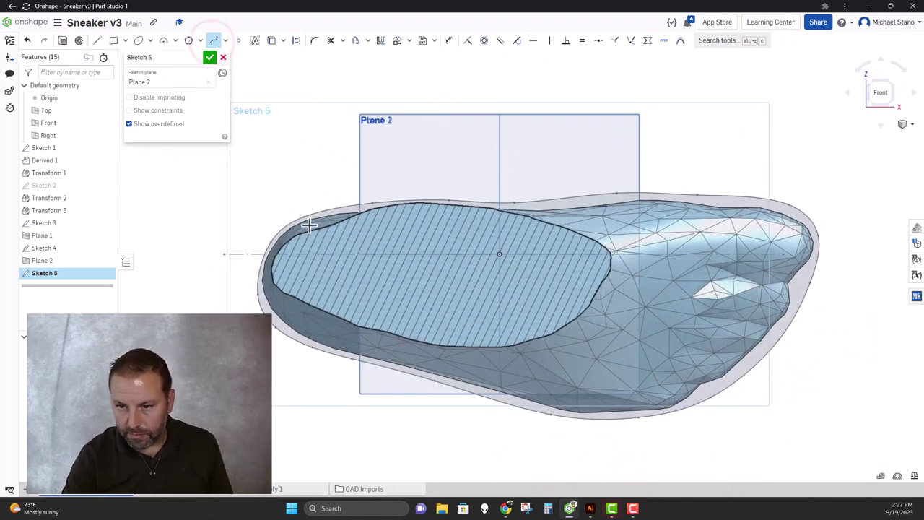
pyautogui.click(367, 206)
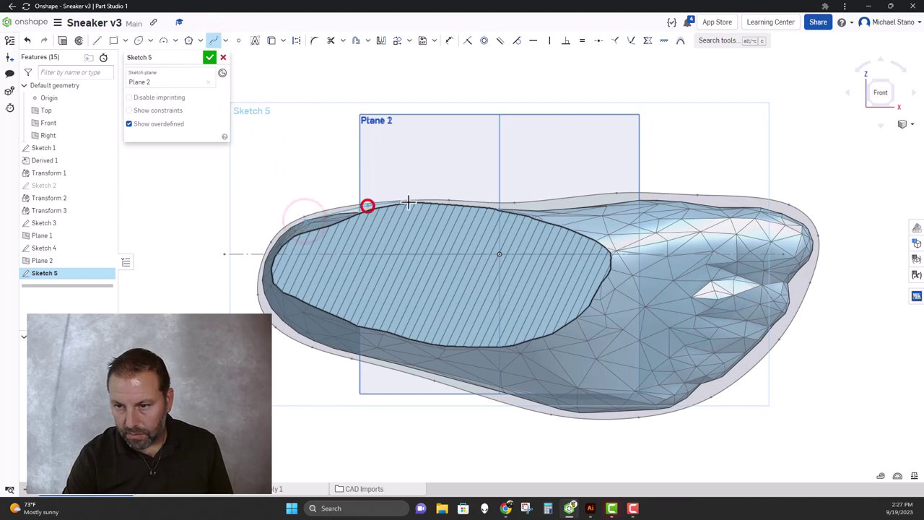
pyautogui.click(423, 200)
pyautogui.click(520, 206)
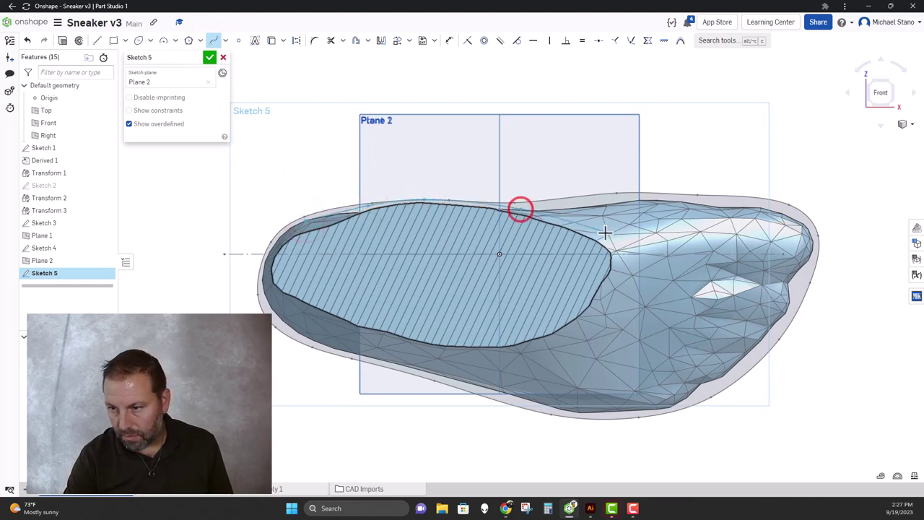
pyautogui.click(606, 231)
pyautogui.click(625, 267)
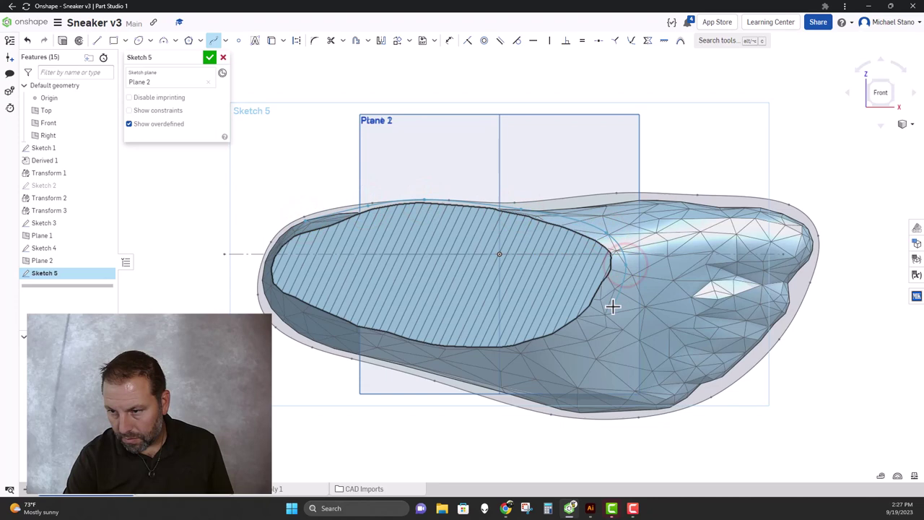
pyautogui.click(565, 338)
pyautogui.click(494, 354)
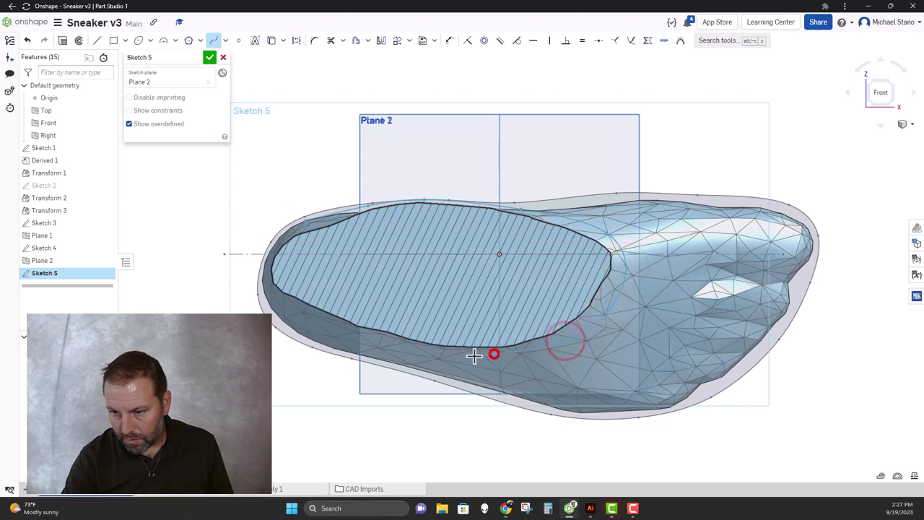
# Continue the spline along the lower outline, around the left end, and close it
pyautogui.click(428, 351)
pyautogui.click(364, 336)
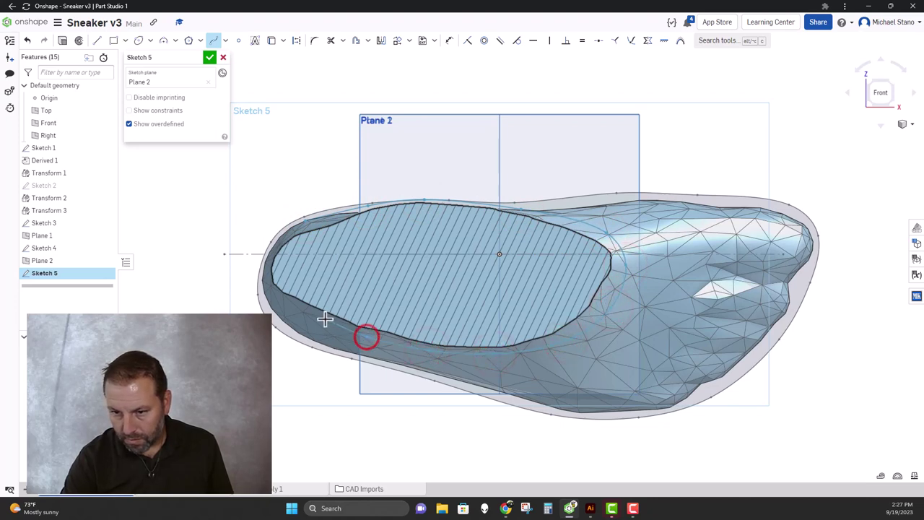
pyautogui.click(324, 317)
pyautogui.click(281, 298)
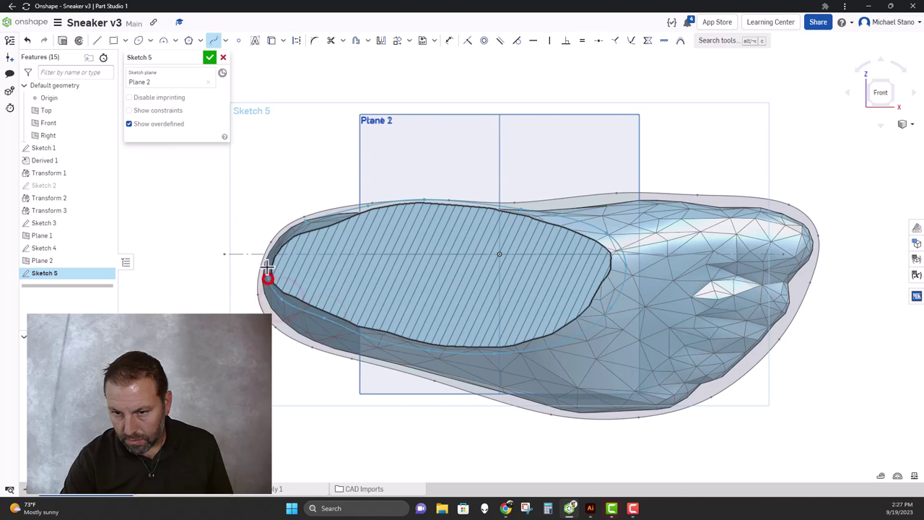
pyautogui.click(268, 253)
pyautogui.click(287, 230)
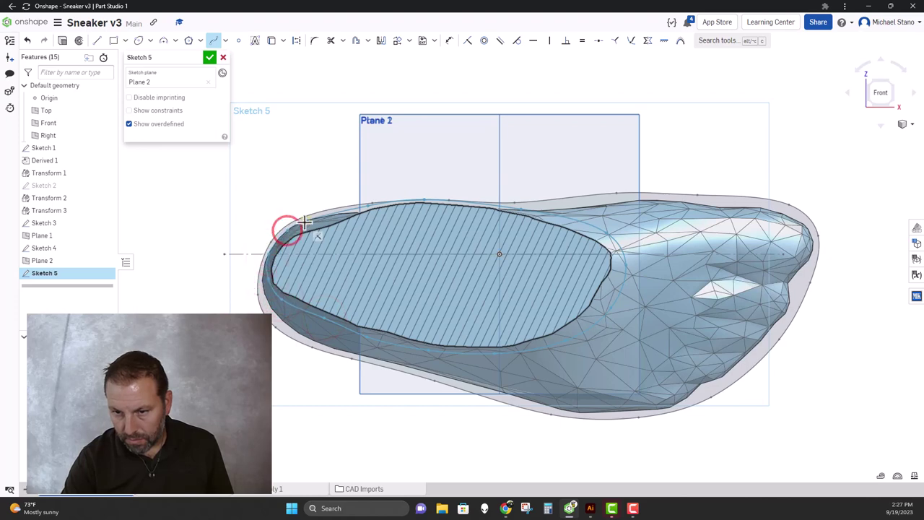
pyautogui.click(305, 221)
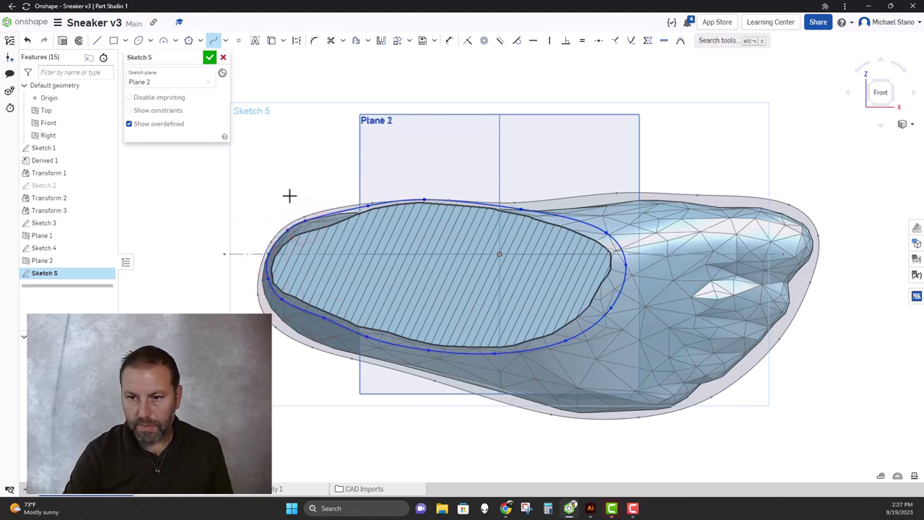
pyautogui.scroll(5, 288, 195)
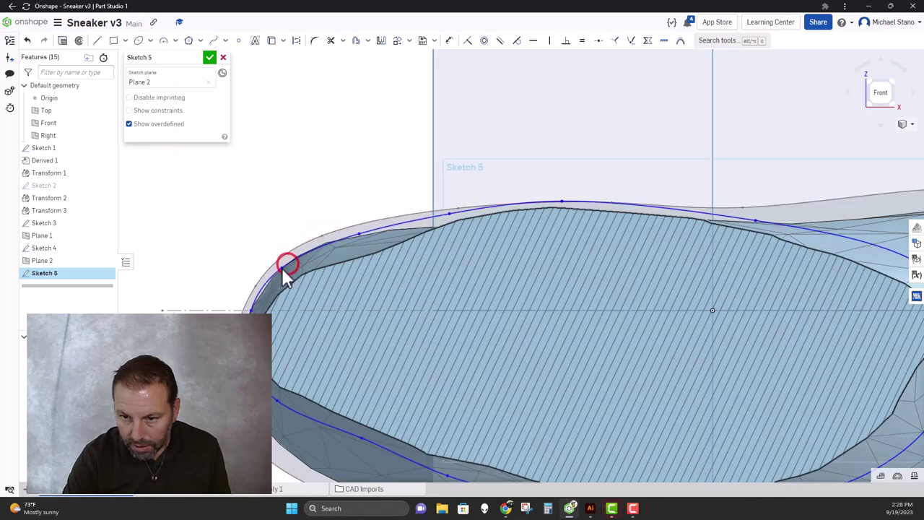
pyautogui.scroll(-5, 296, 216)
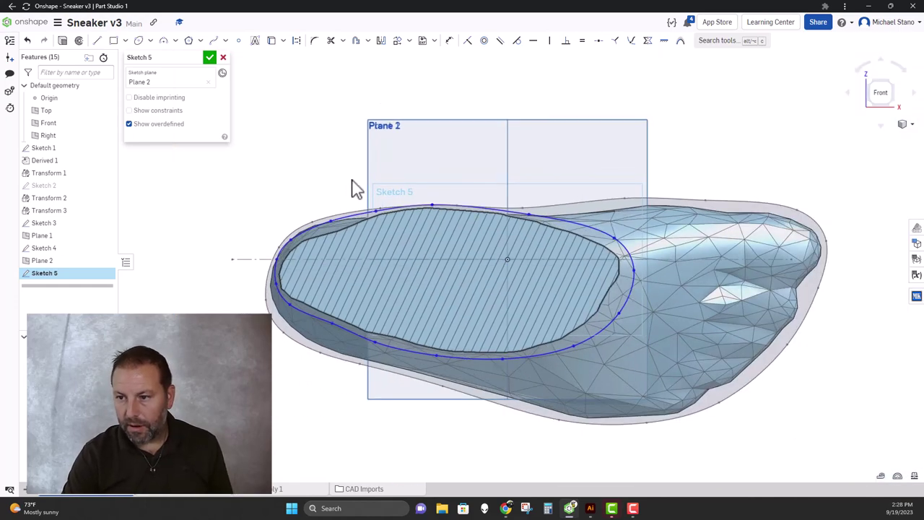
pyautogui.moveTo(359, 173); pyautogui.dragTo(364, 138, button='right')
# Accept Sketch 5 and switch the section view off to reveal the whole foot
pyautogui.click(208, 57)
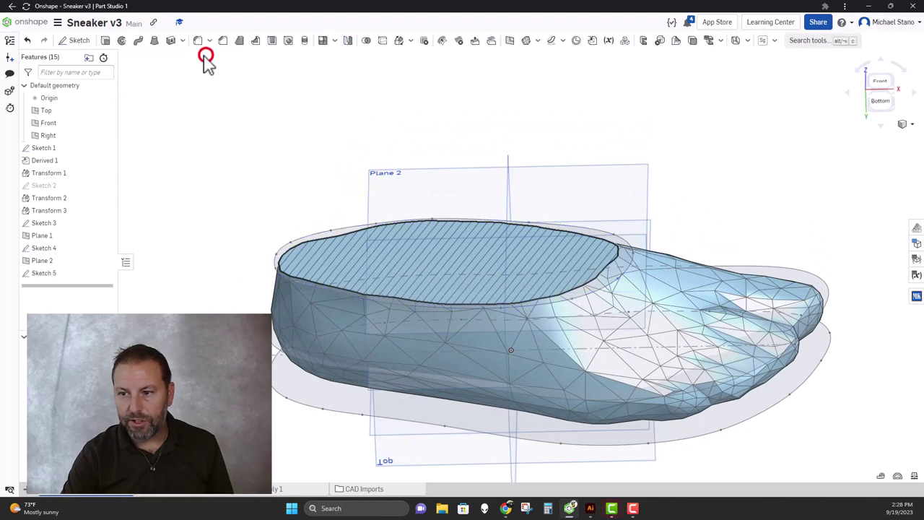
pyautogui.moveTo(256, 165); pyautogui.dragTo(258, 148, button='right')
pyautogui.click(907, 128)
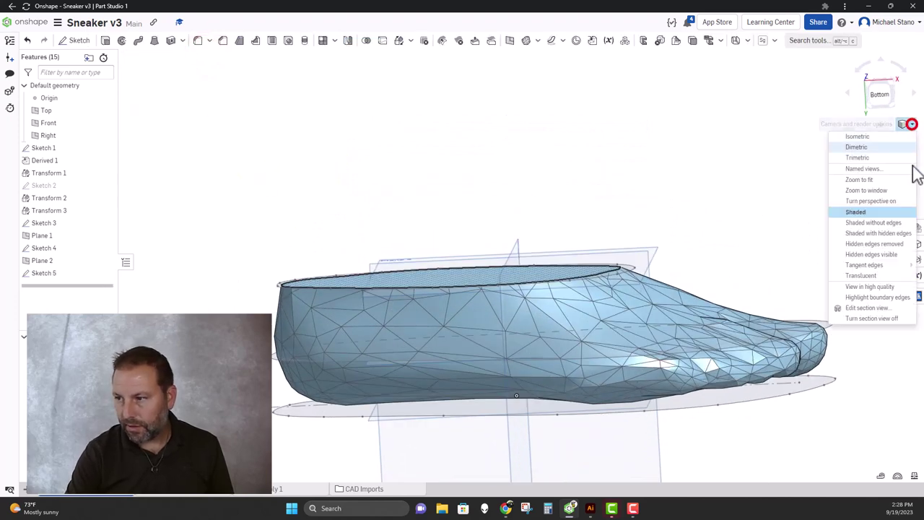
pyautogui.click(889, 321)
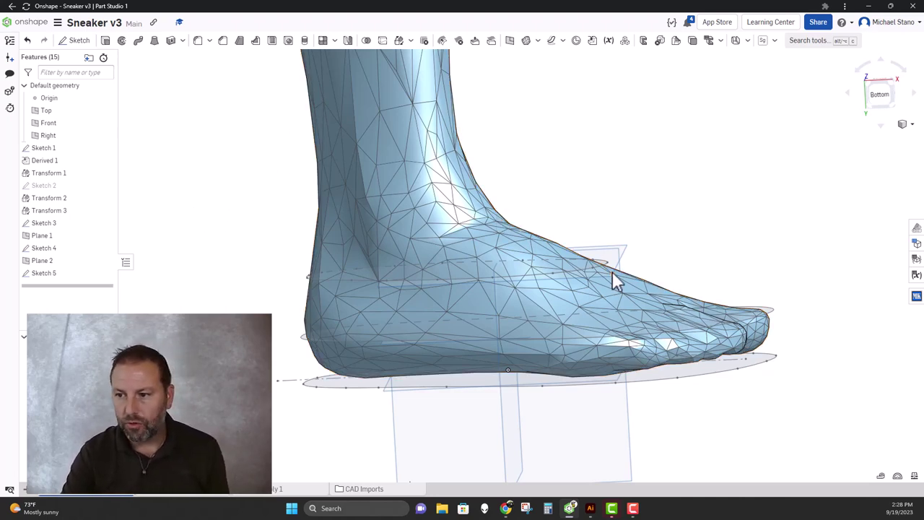
pyautogui.scroll(-3, 609, 148)
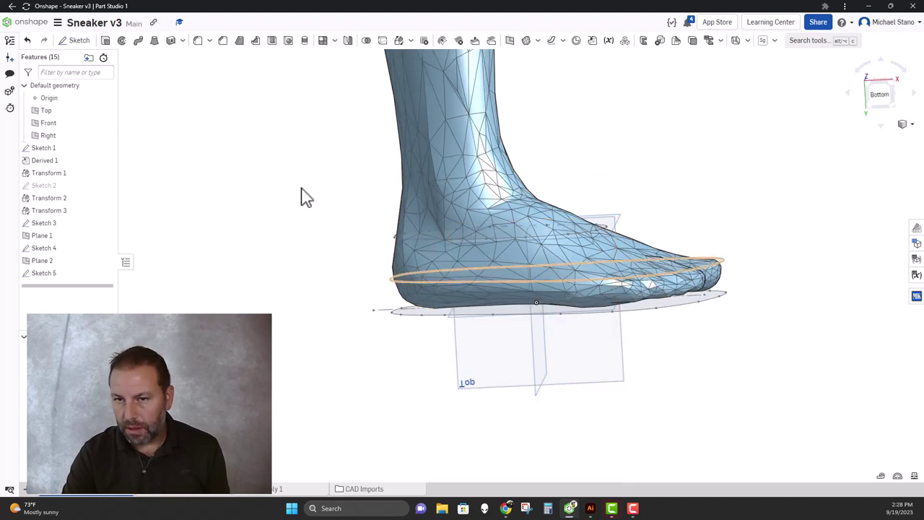
# Sketch on the Top plane and draw a four-point open spline across the ankle
pyautogui.click(76, 42)
pyautogui.click(606, 361)
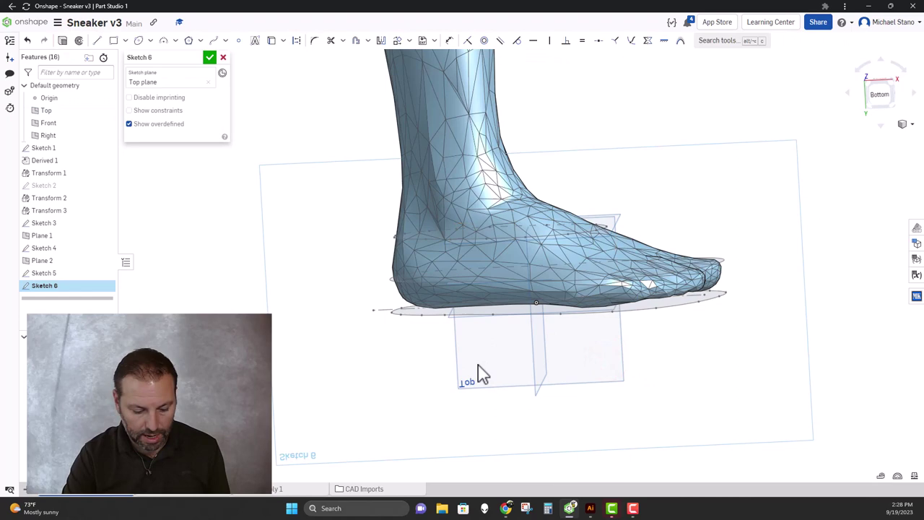
pyautogui.press('n')
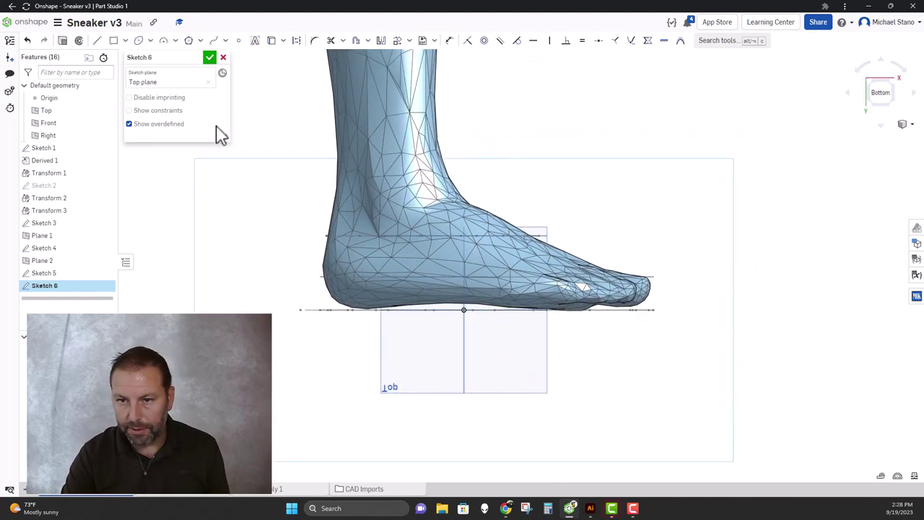
pyautogui.click(214, 41)
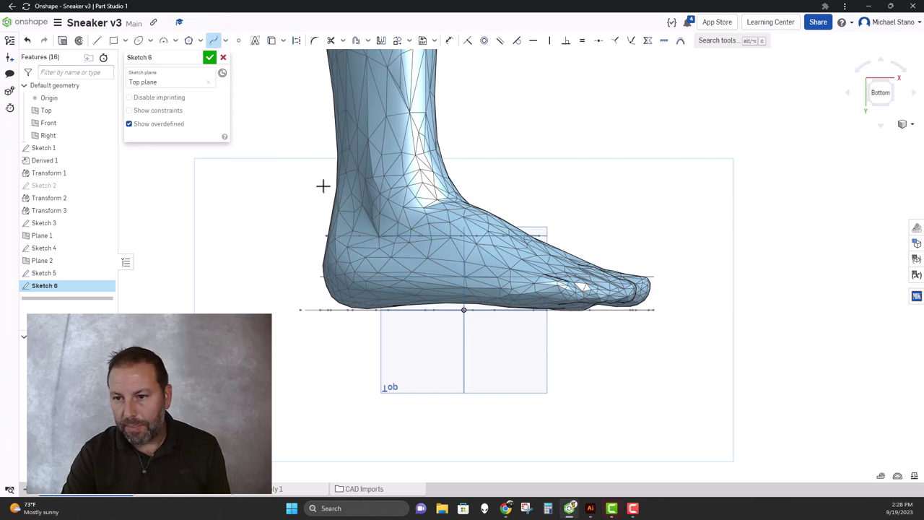
pyautogui.click(358, 196)
pyautogui.click(413, 200)
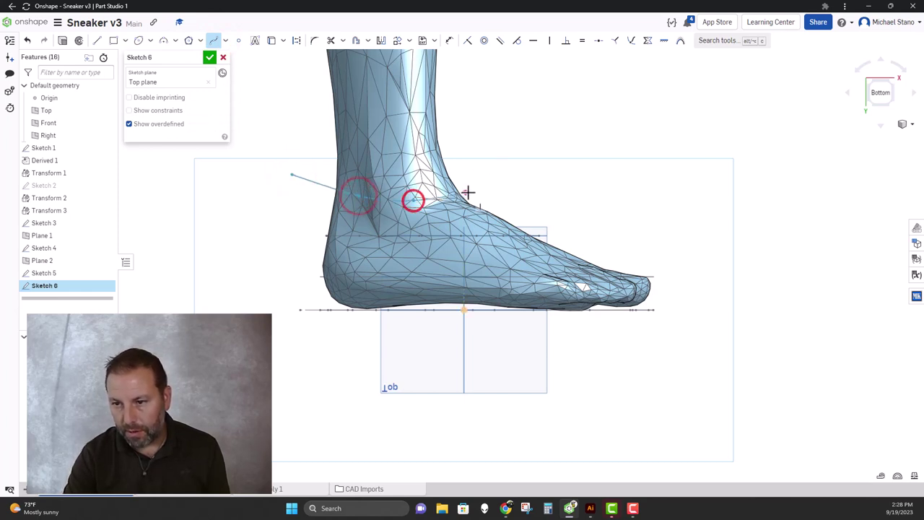
pyautogui.click(465, 192)
pyautogui.doubleClick(500, 174)
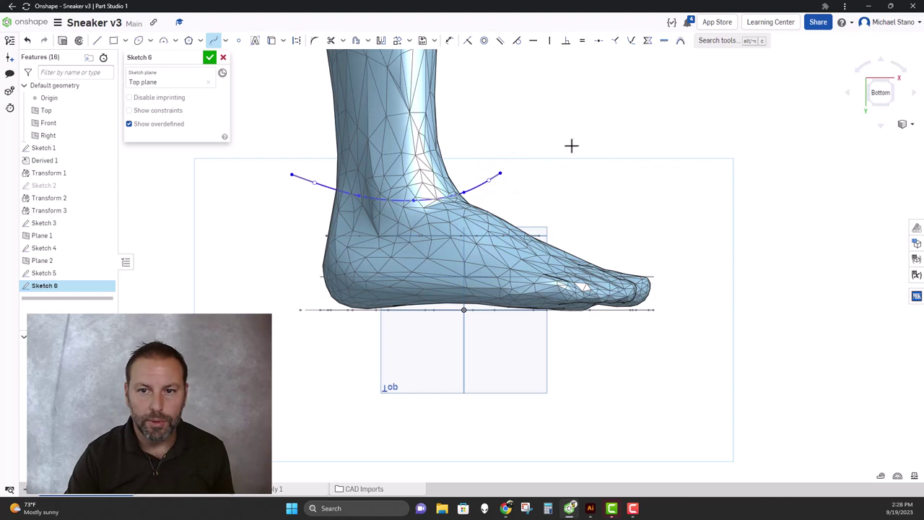
# Accept Sketch 6 and add Plane 3 offset 1.31 in upward from Plane 2
pyautogui.click(209, 58)
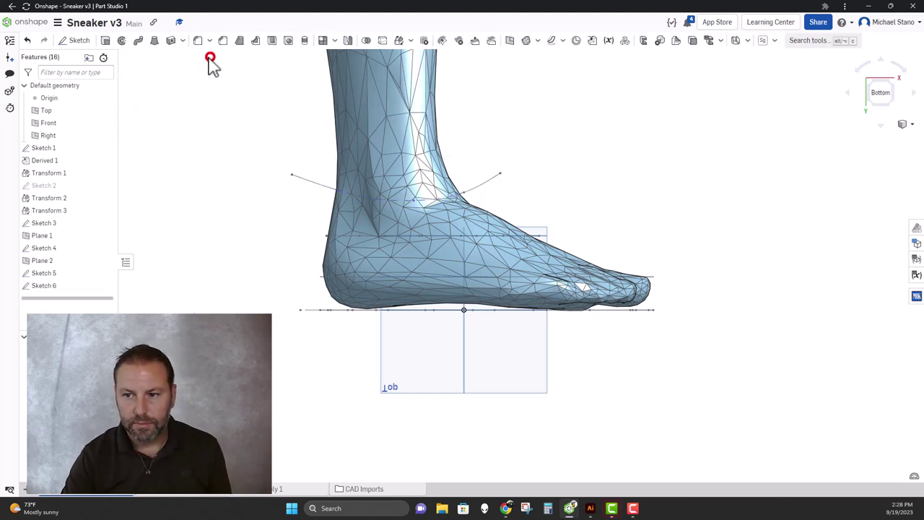
pyautogui.moveTo(208, 181)
pyautogui.mouseDown(button='right')
pyautogui.moveTo(212, 209)
pyautogui.moveTo(208, 202)
pyautogui.mouseUp(button='right')
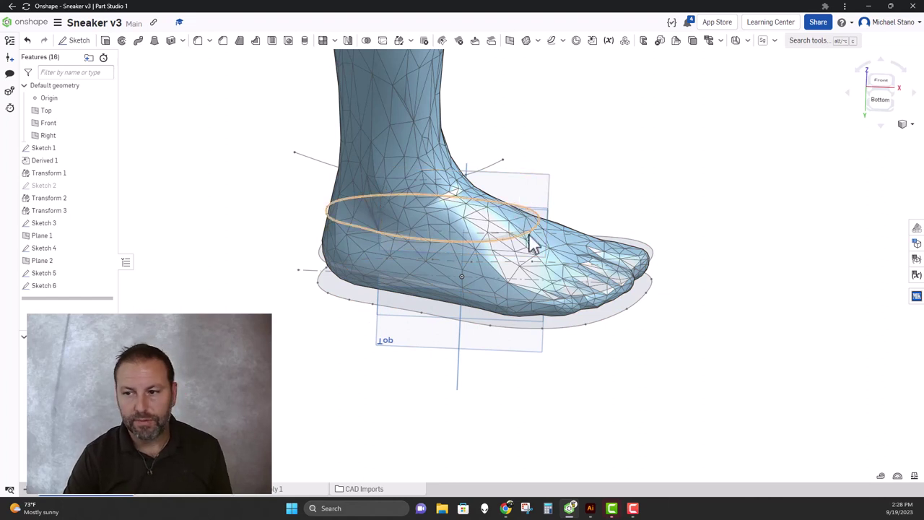
pyautogui.click(511, 40)
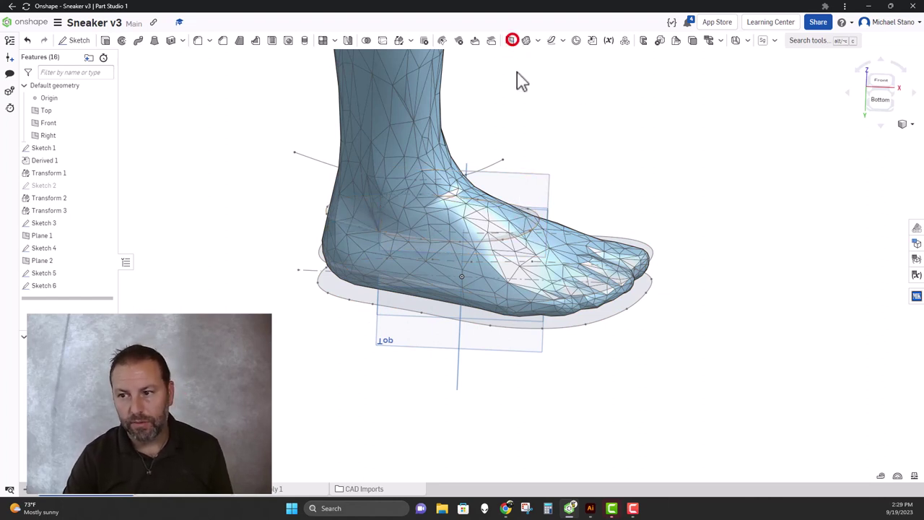
pyautogui.click(535, 178)
pyautogui.moveTo(505, 213); pyautogui.dragTo(484, 185, button='right')
pyautogui.moveTo(466, 176); pyautogui.dragTo(458, 155)
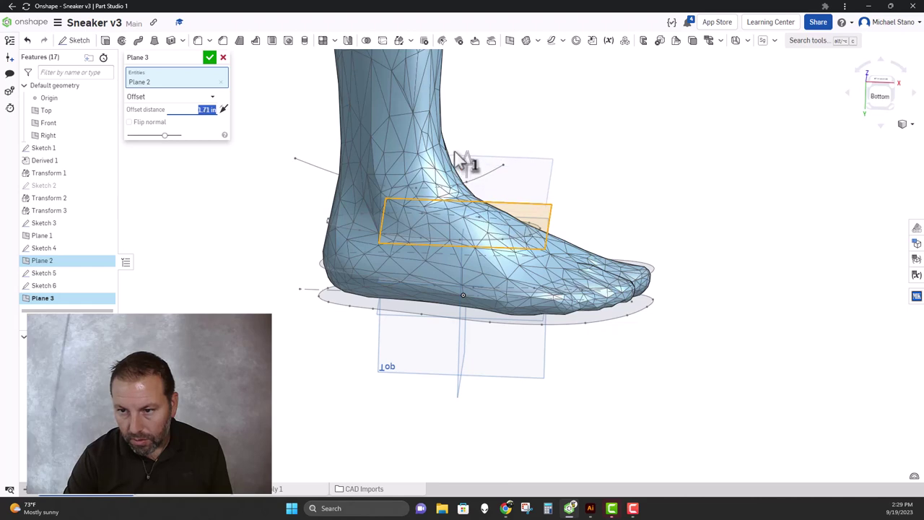
pyautogui.moveTo(456, 153); pyautogui.dragTo(399, 202, button='right')
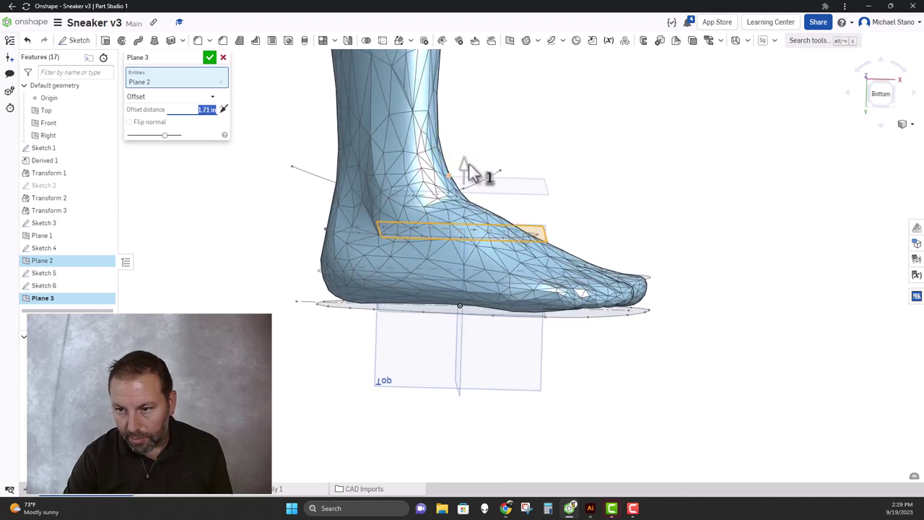
pyautogui.moveTo(468, 173); pyautogui.dragTo(482, 181)
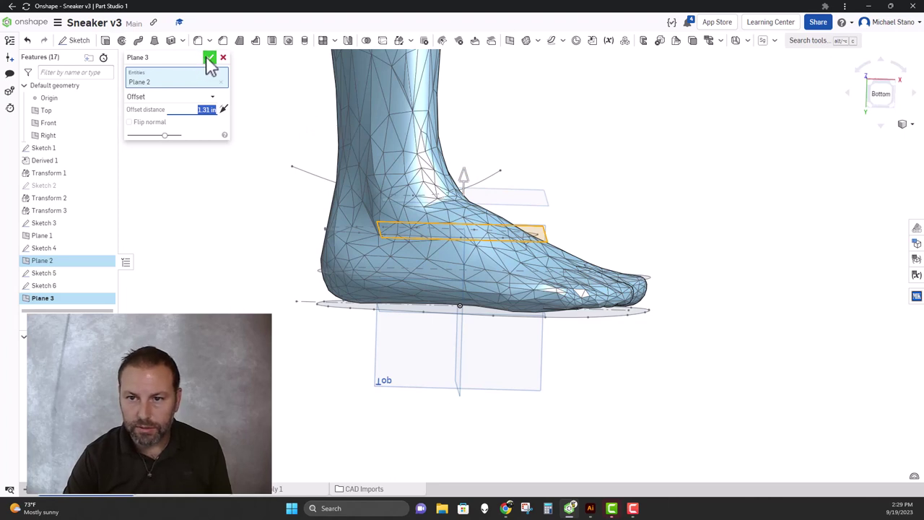
pyautogui.click(208, 58)
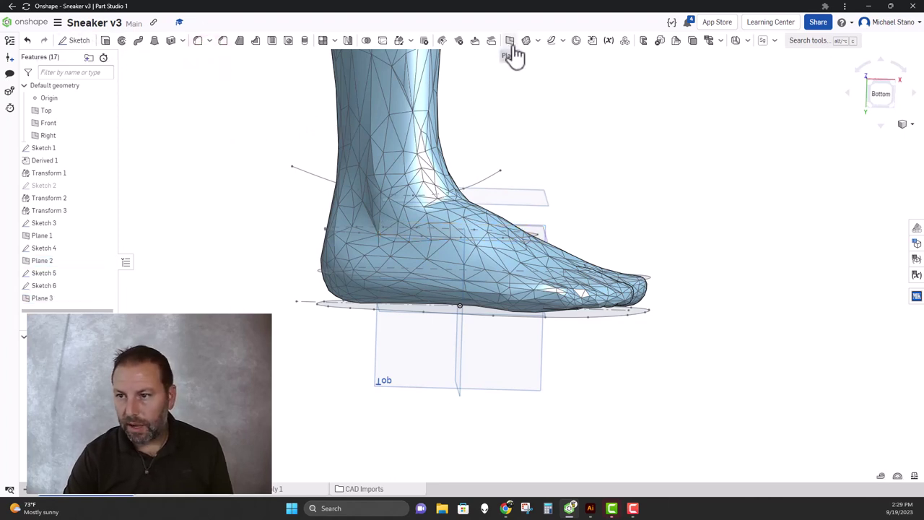
# Section the foot mesh at Plane 3 and view the hatched ankle cut from the front
pyautogui.click(911, 124)
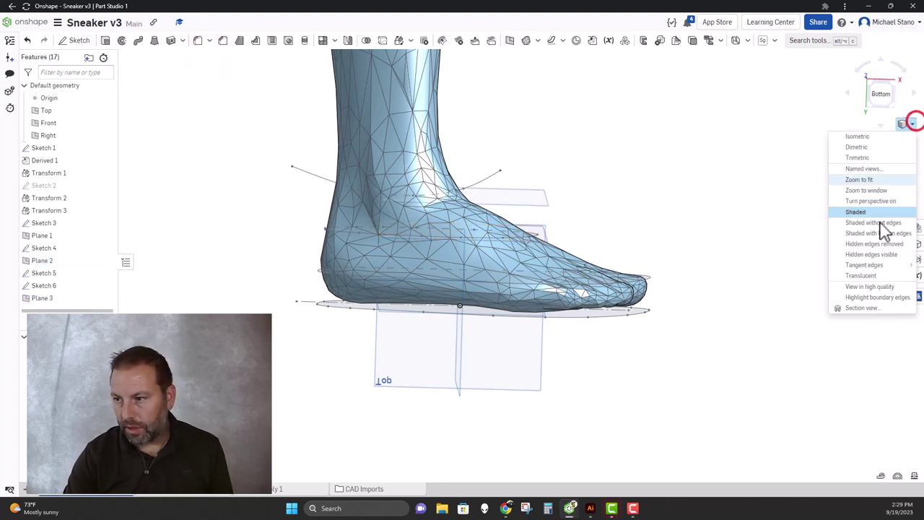
pyautogui.click(870, 309)
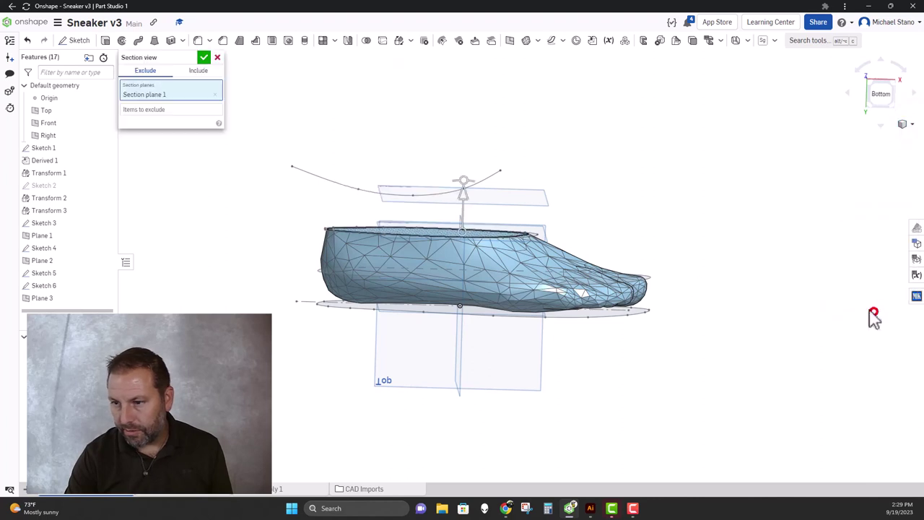
pyautogui.click(493, 202)
pyautogui.click(214, 105)
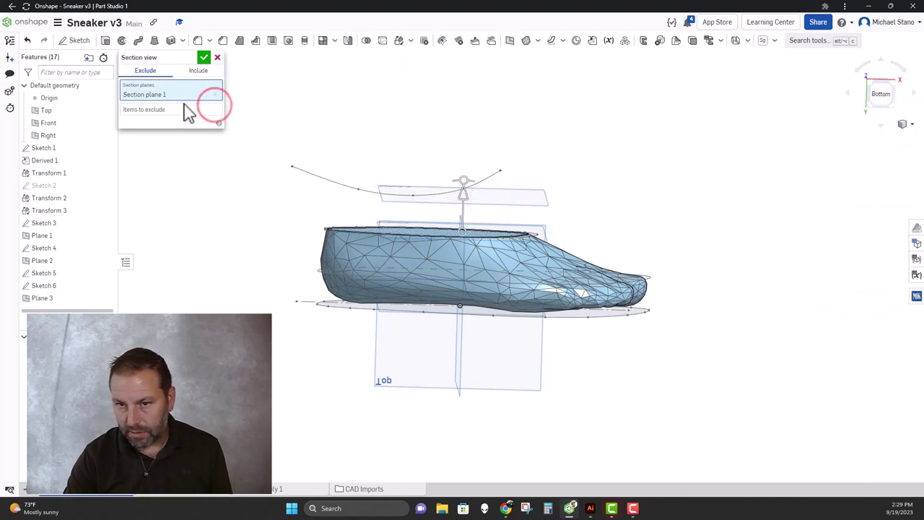
pyautogui.click(214, 94)
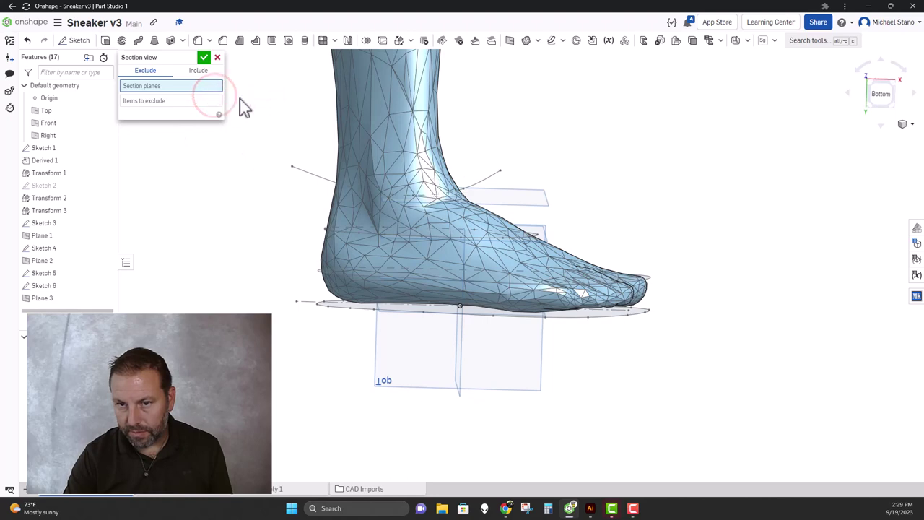
pyautogui.click(542, 197)
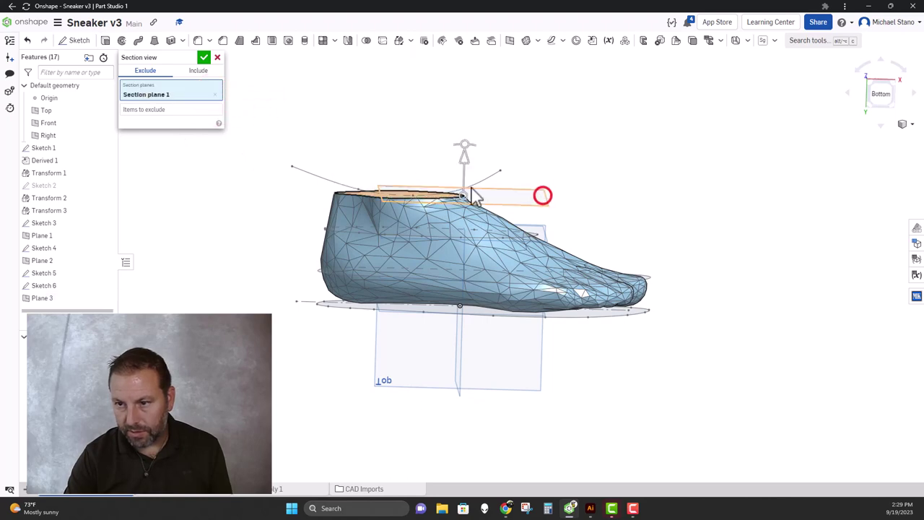
pyautogui.click(204, 58)
pyautogui.moveTo(291, 103); pyautogui.dragTo(258, 160, button='right')
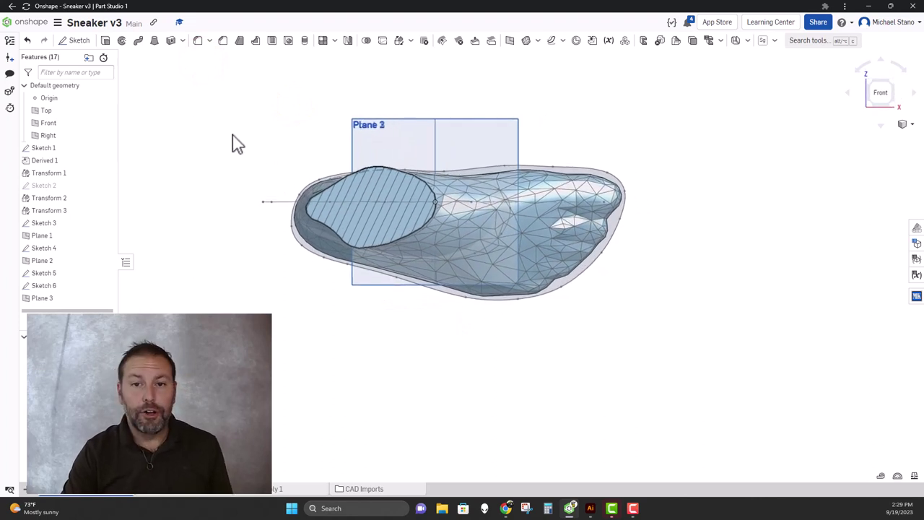
# Sketch an ellipse on Plane 3 centred around the hatched ankle section, then finish Sketch 7
pyautogui.click(75, 41)
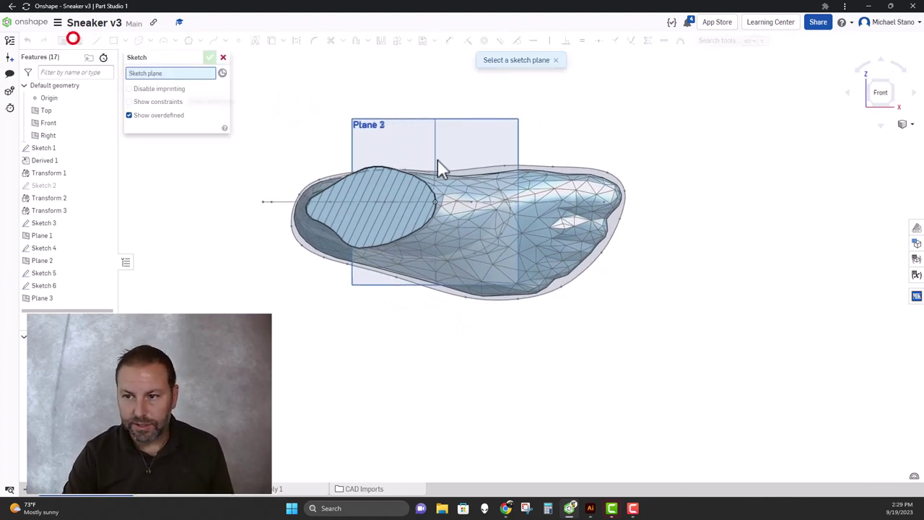
pyautogui.click(475, 138)
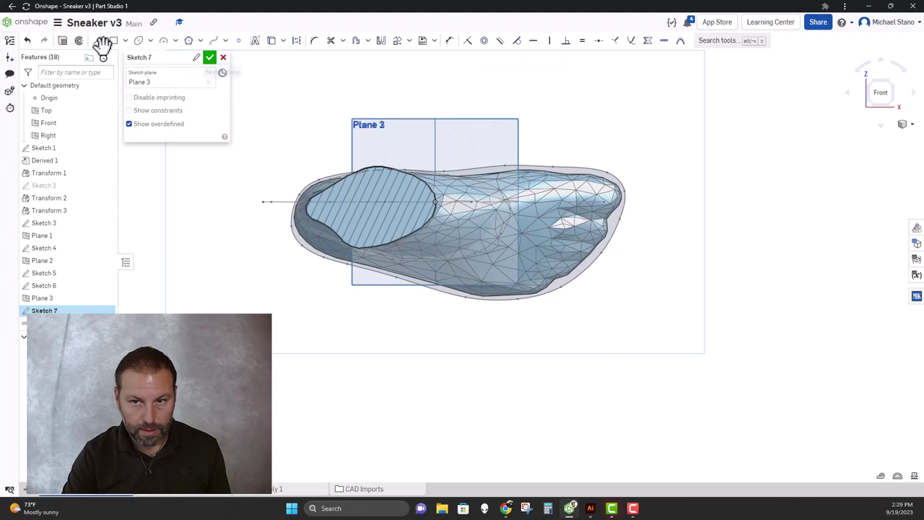
pyautogui.click(138, 41)
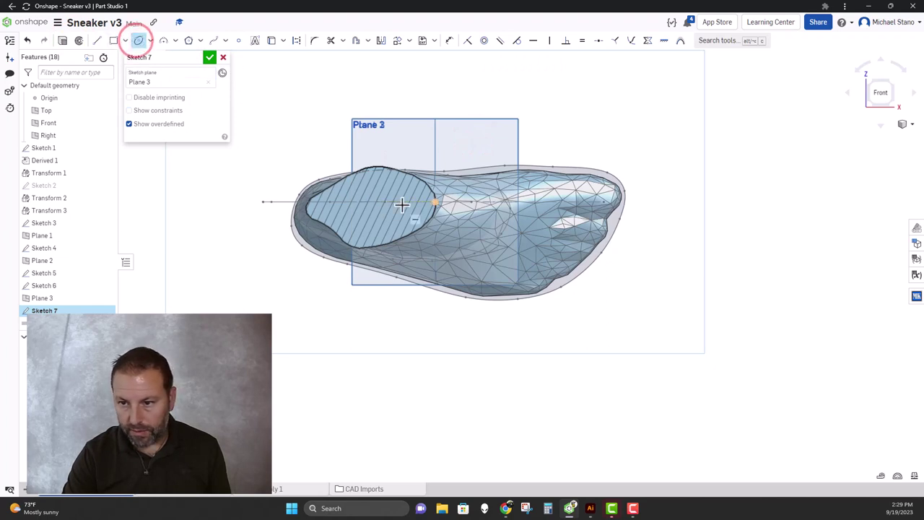
pyautogui.scroll(3, 401, 204)
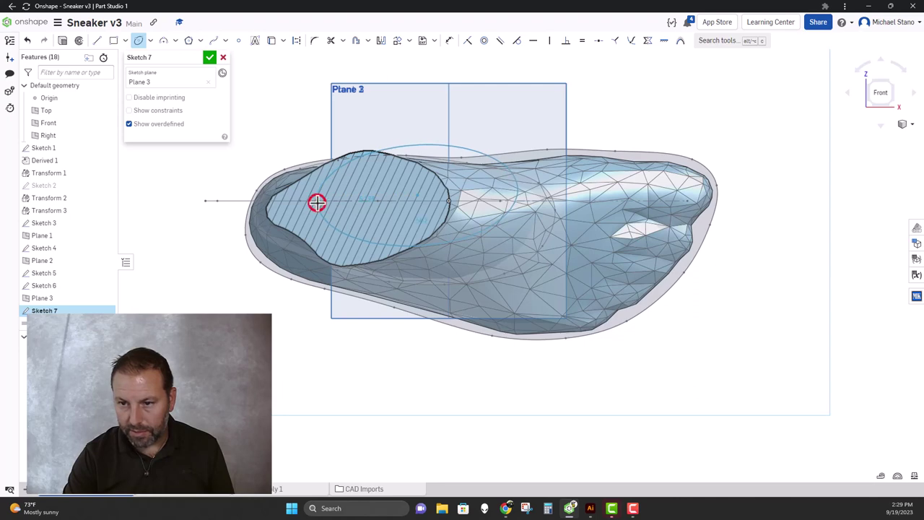
pyautogui.click(351, 243)
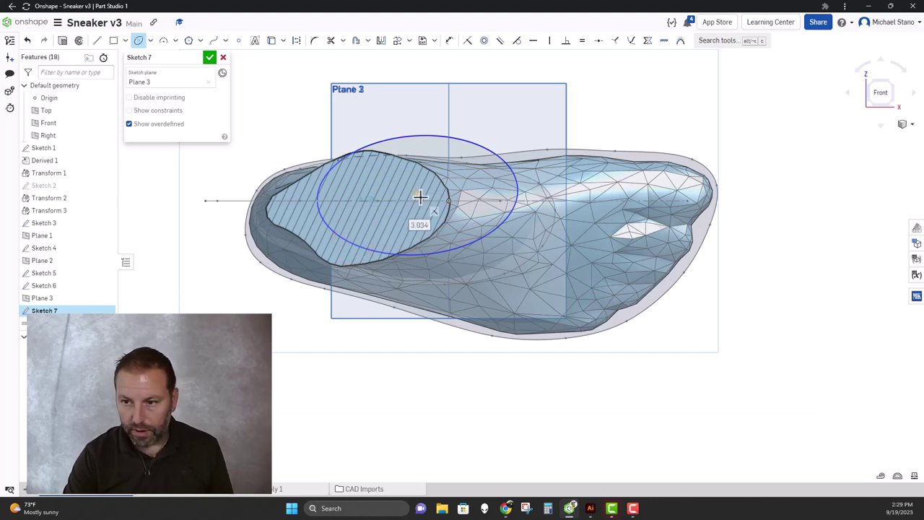
pyautogui.moveTo(417, 197); pyautogui.dragTo(365, 209)
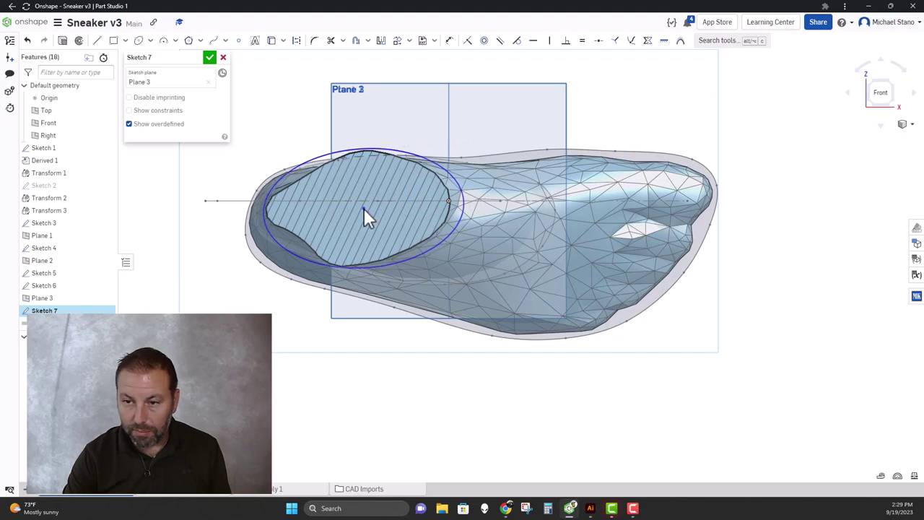
pyautogui.click(210, 57)
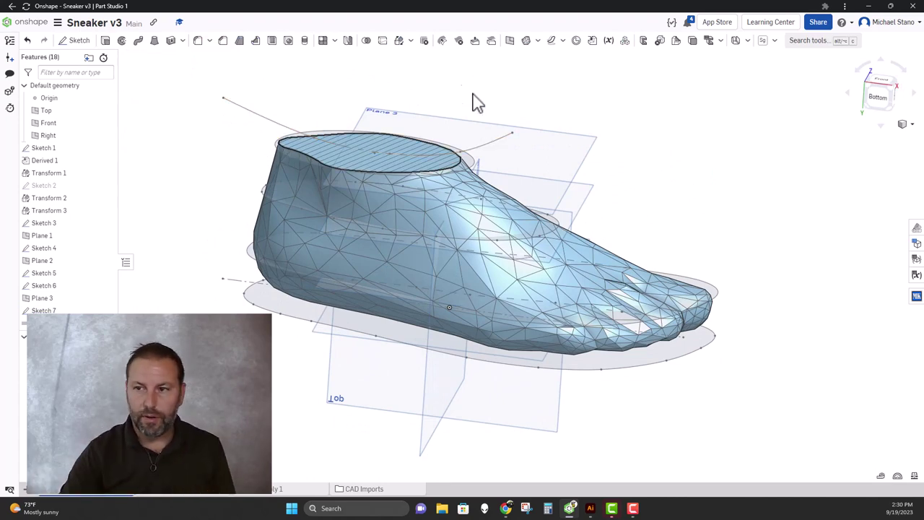
# Create a projected curve from the Sketch 6 curve and the Sketch 7 ellipse
pyautogui.click(551, 41)
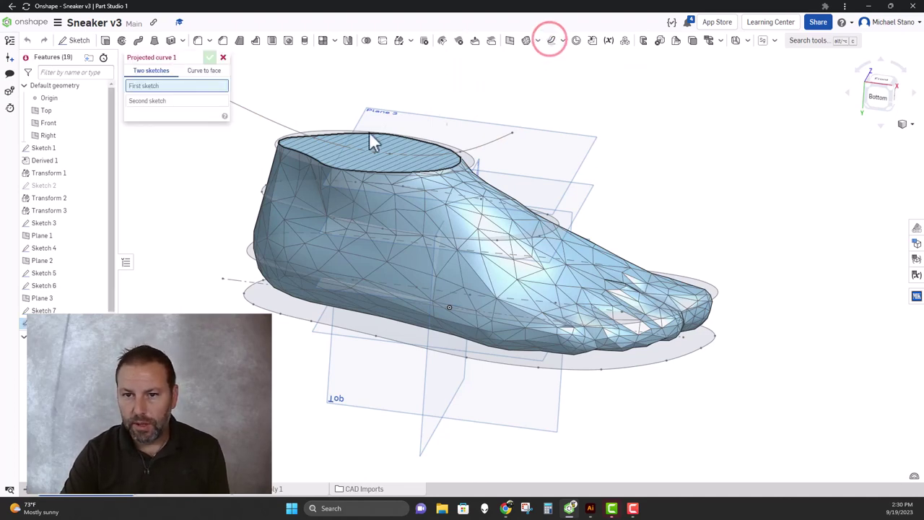
pyautogui.click(488, 147)
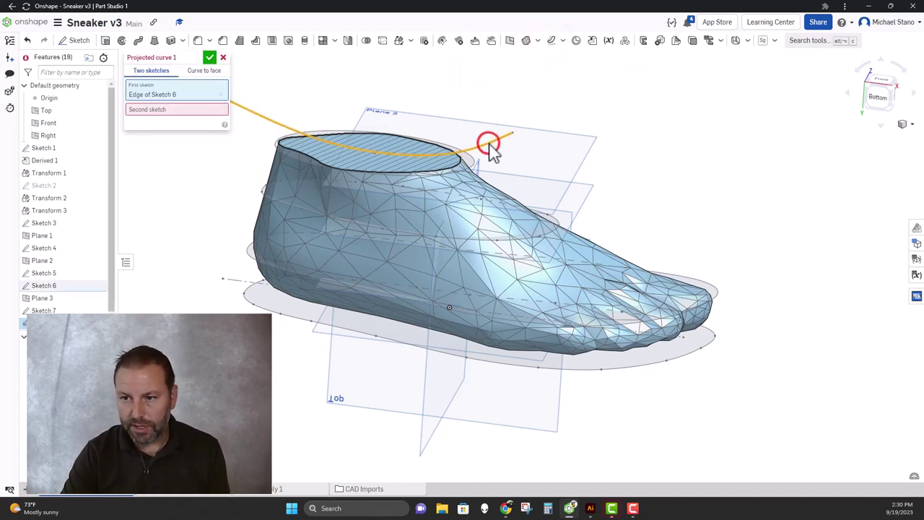
pyautogui.click(168, 109)
pyautogui.click(294, 157)
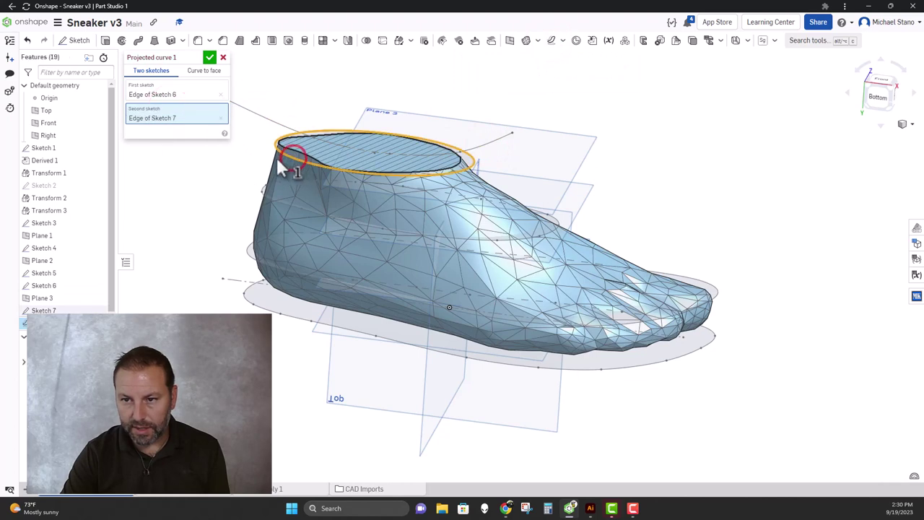
pyautogui.click(209, 57)
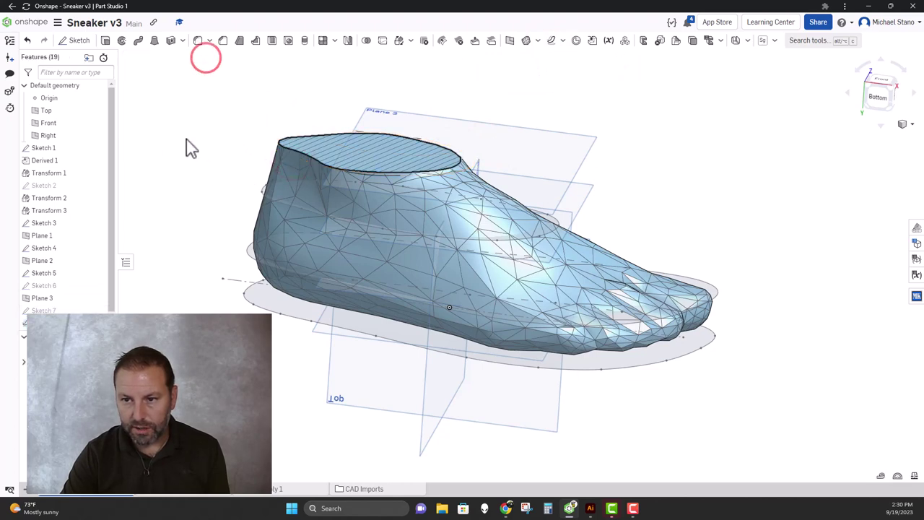
# Turn off the section view to show the whole leg from a lower side angle
pyautogui.click(906, 127)
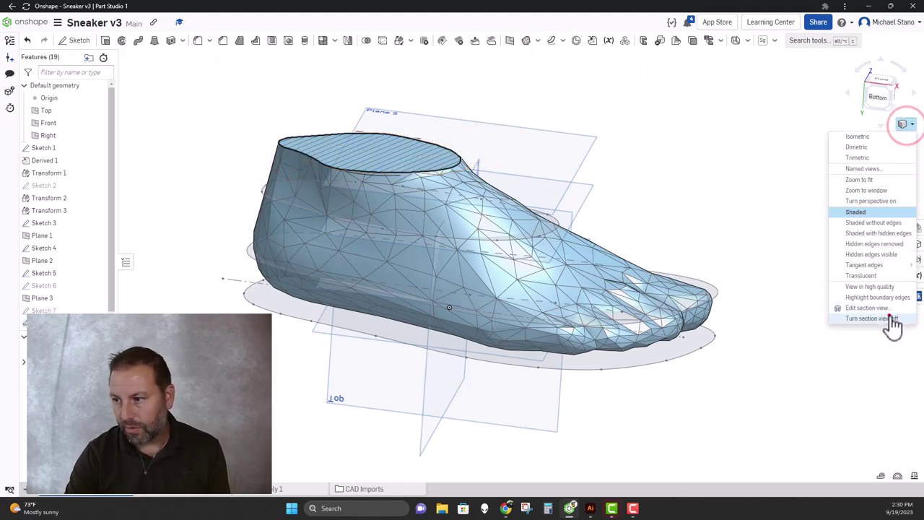
pyautogui.click(889, 316)
pyautogui.moveTo(490, 220); pyautogui.dragTo(472, 173, button='right')
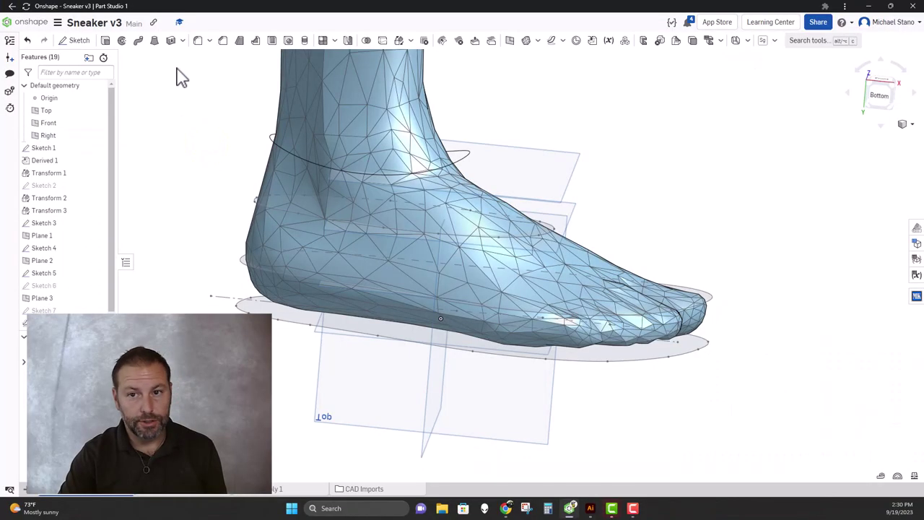
pyautogui.click(158, 41)
pyautogui.click(203, 72)
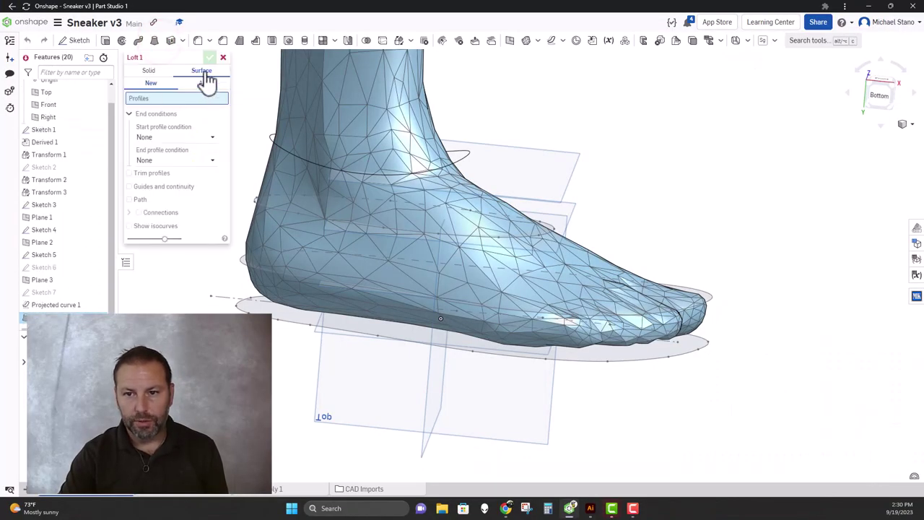
pyautogui.click(237, 302)
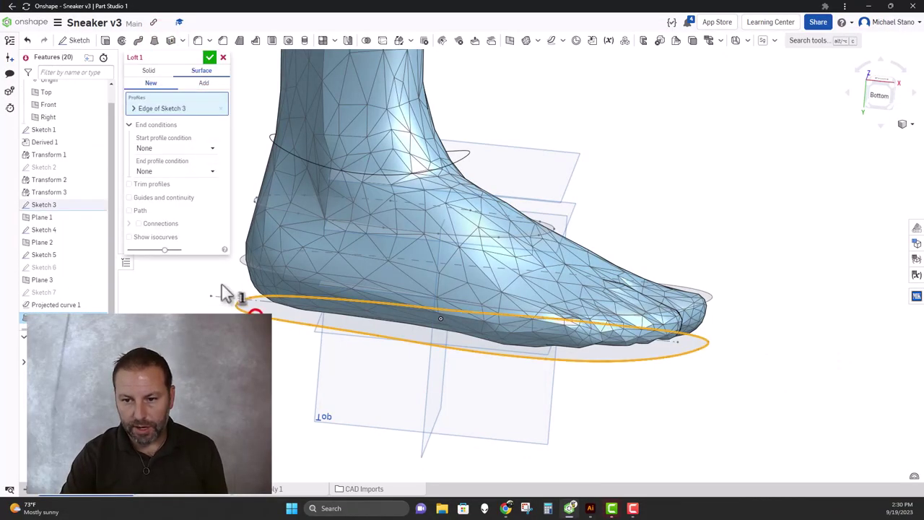
pyautogui.click(241, 264)
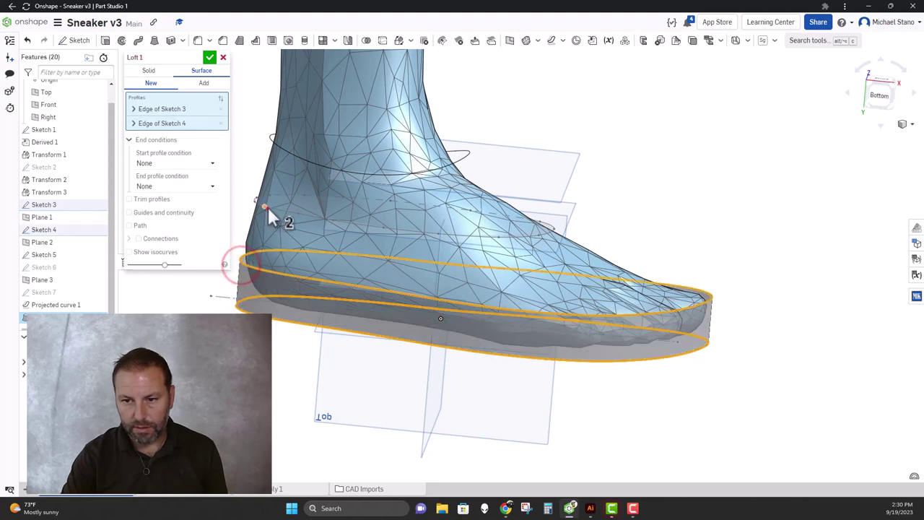
pyautogui.click(266, 209)
pyautogui.click(295, 155)
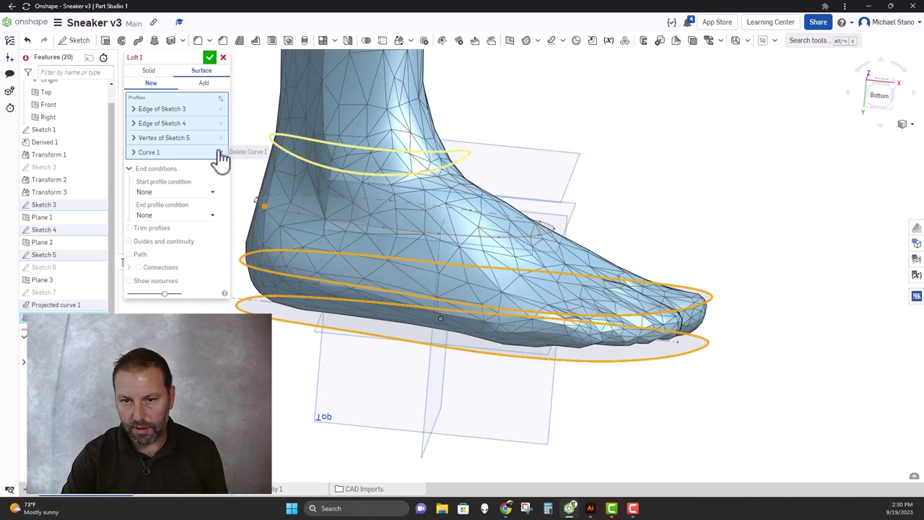
pyautogui.moveTo(274, 195); pyautogui.dragTo(313, 216, button='right')
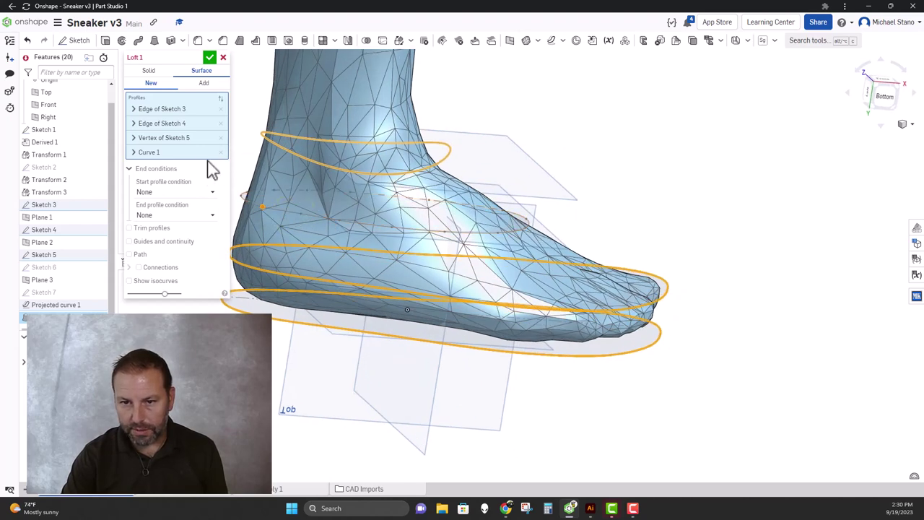
pyautogui.click(220, 138)
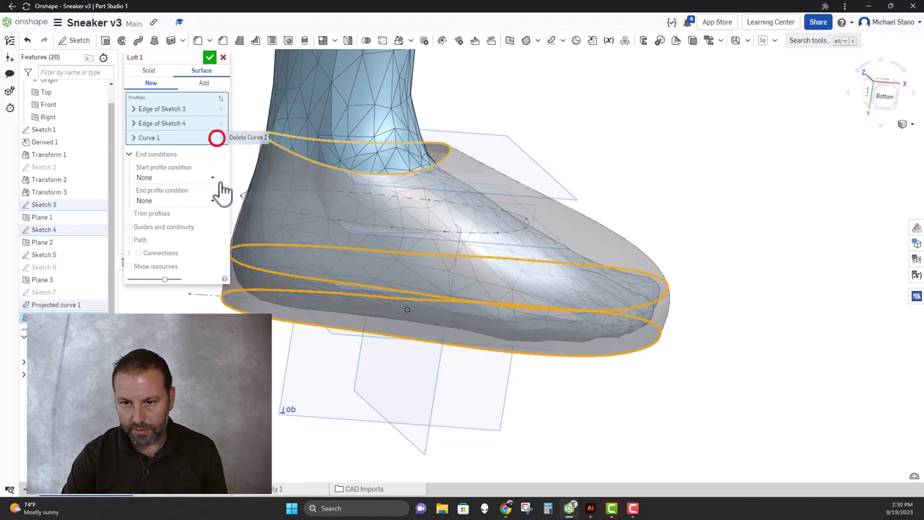
pyautogui.click(275, 206)
pyautogui.moveTo(285, 246); pyautogui.dragTo(307, 151, button='right')
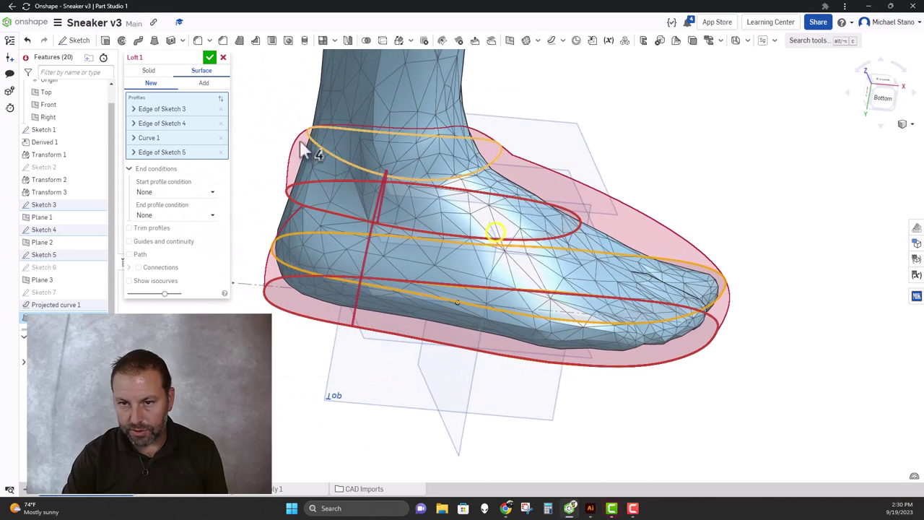
pyautogui.click(223, 57)
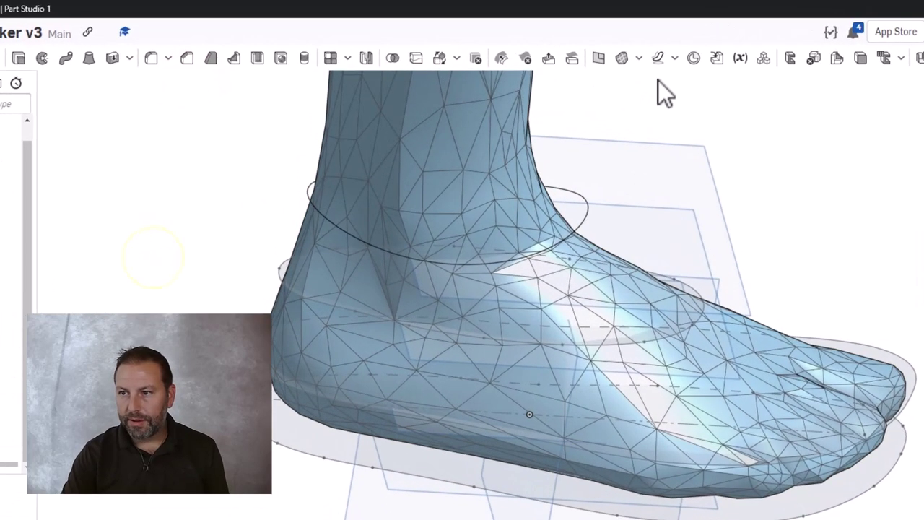
# Make composite curves from the Sketch 3 outer sole, Sketch 4 upper sole and Sketch 5 instep outlines
pyautogui.click(562, 40)
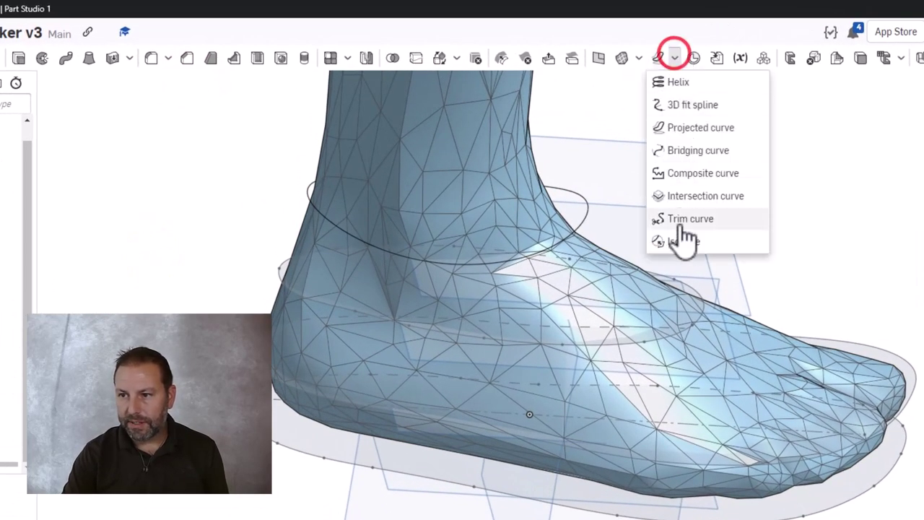
pyautogui.click(682, 173)
pyautogui.click(289, 445)
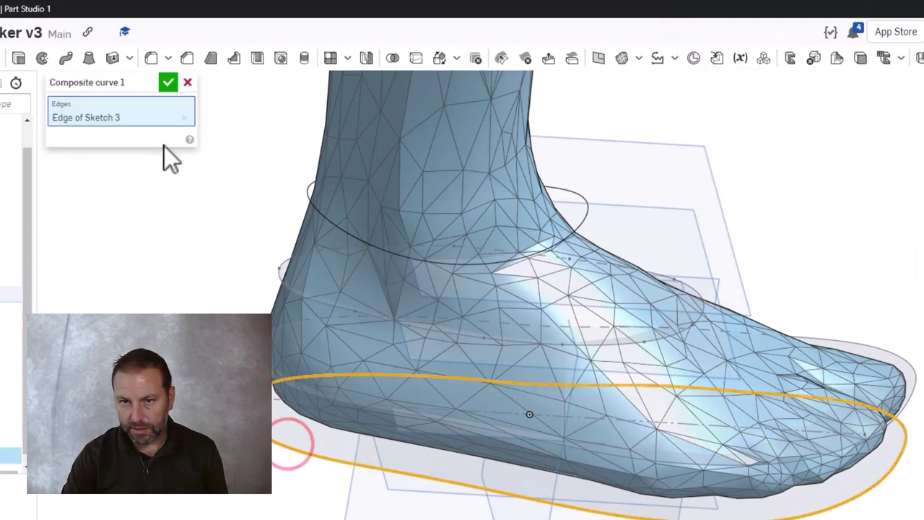
pyautogui.click(164, 82)
pyautogui.click(656, 57)
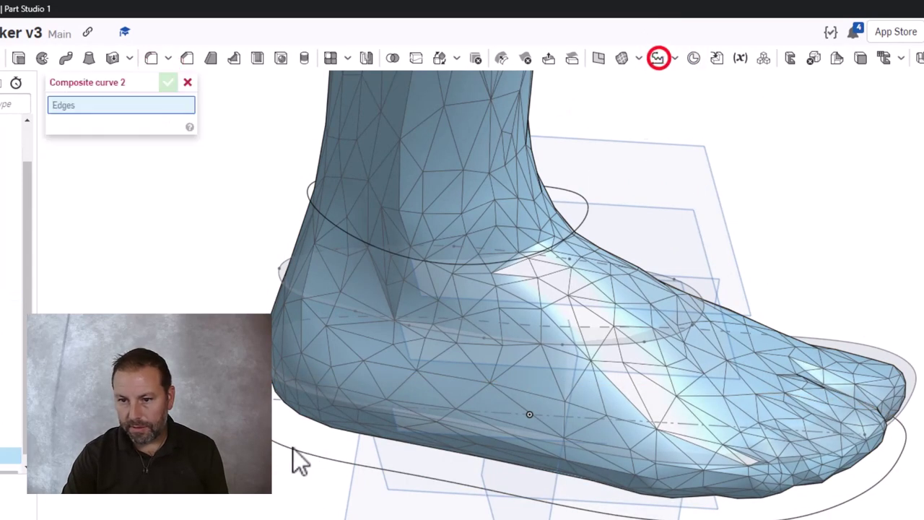
pyautogui.click(294, 388)
pyautogui.click(167, 82)
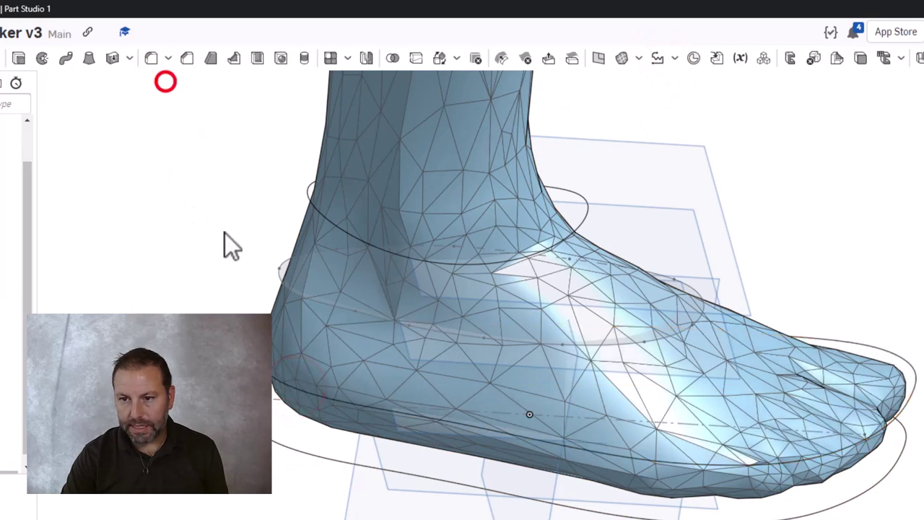
pyautogui.click(657, 58)
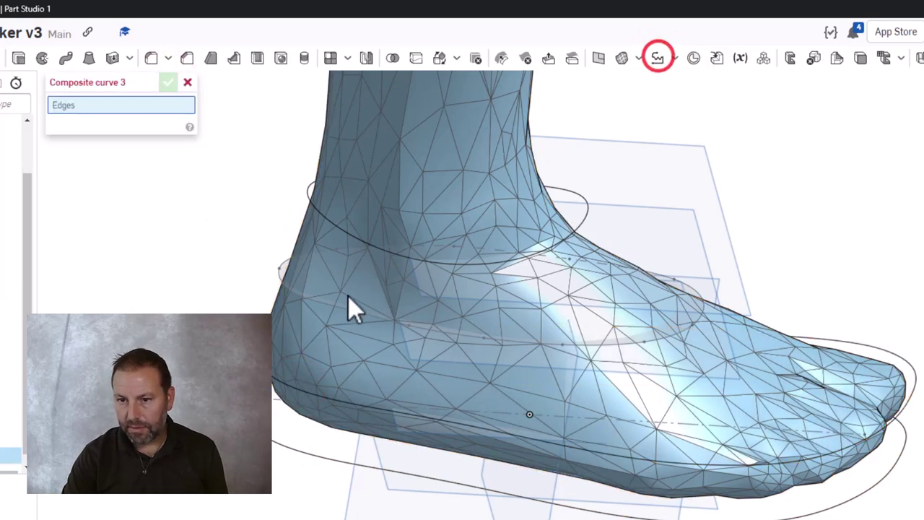
pyautogui.click(342, 309)
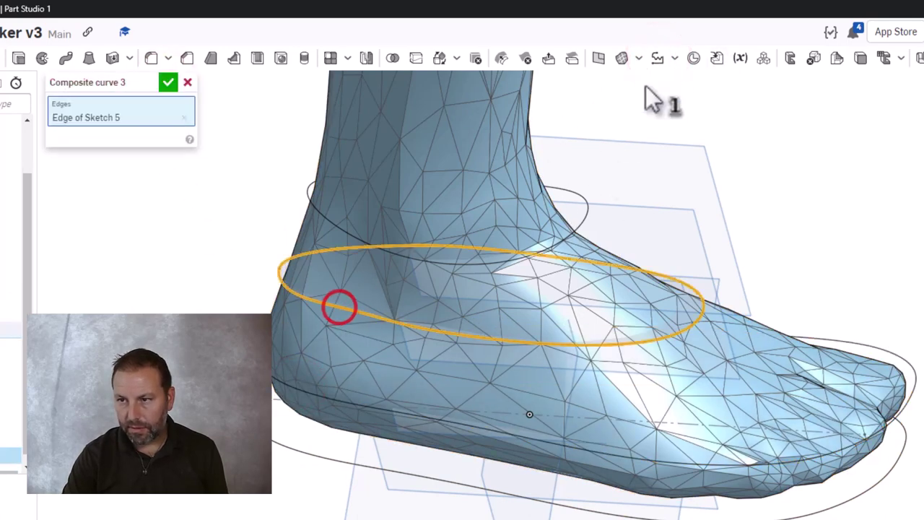
pyautogui.click(167, 83)
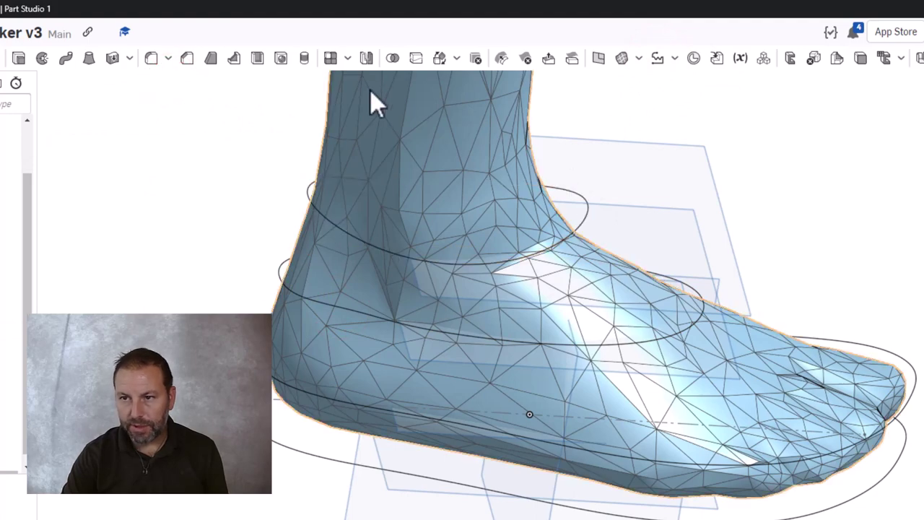
# Loft a surface through Curve 2, Curve 3, Curve 4 and the ankle Curve 1
pyautogui.click(88, 57)
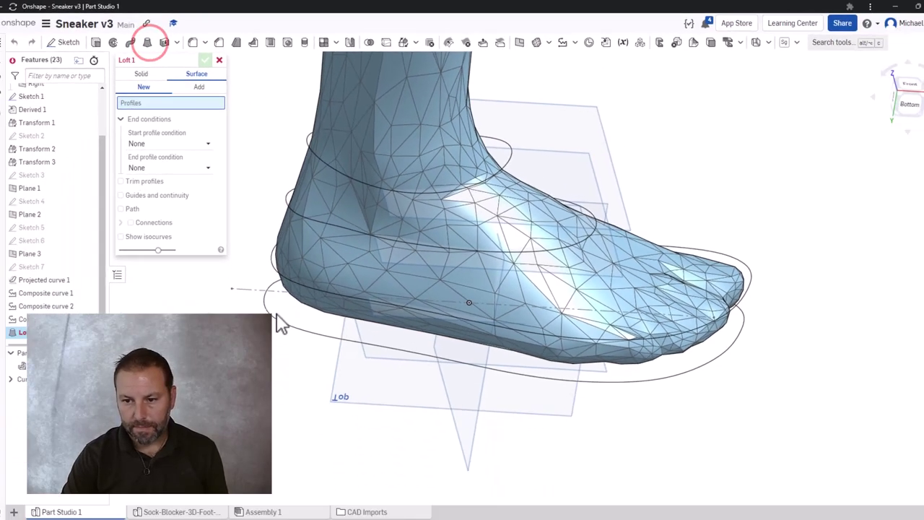
pyautogui.click(275, 318)
pyautogui.click(269, 267)
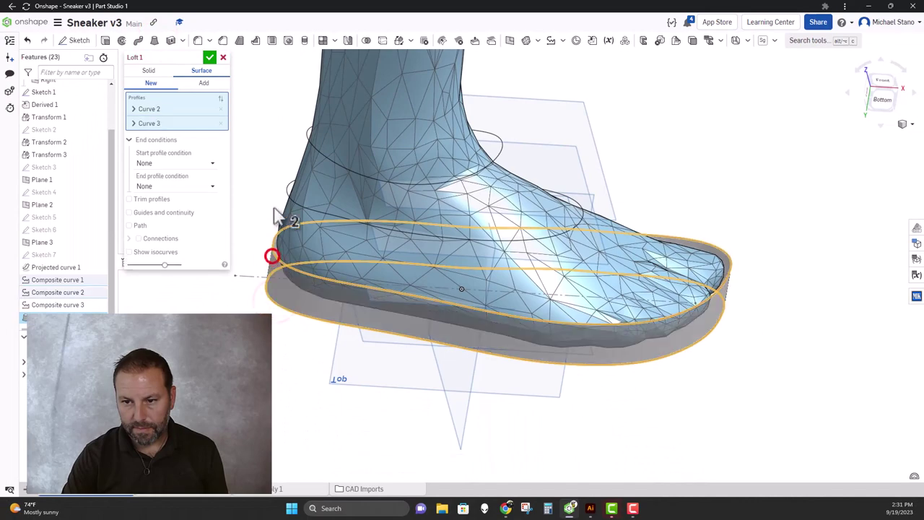
pyautogui.click(289, 196)
pyautogui.click(313, 145)
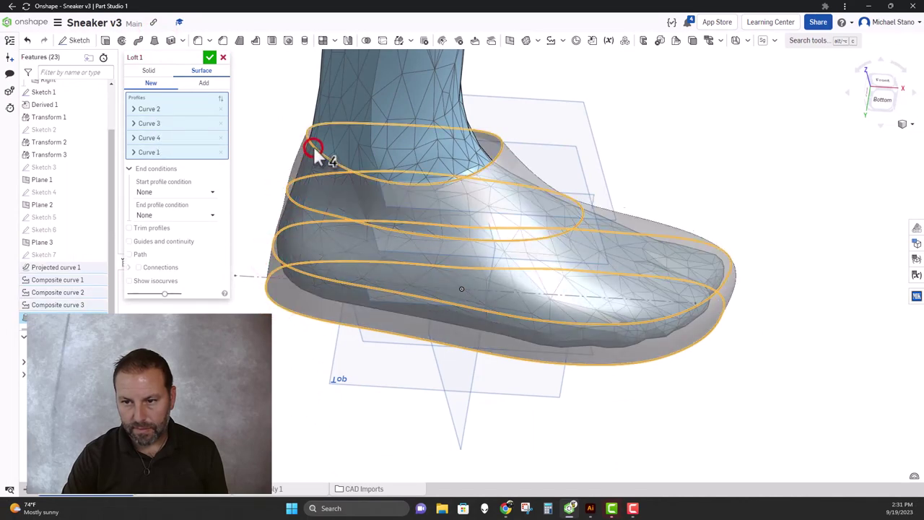
pyautogui.moveTo(275, 152); pyautogui.dragTo(259, 140, button='right')
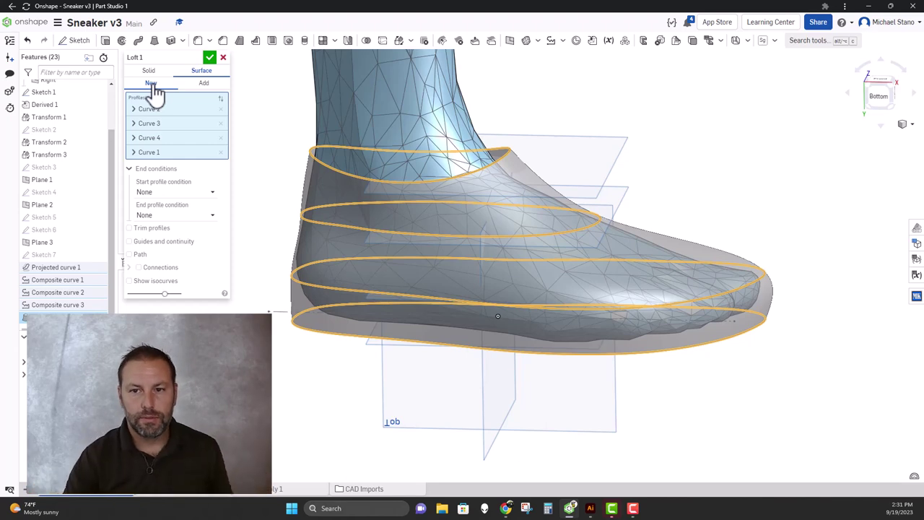
pyautogui.click(209, 57)
pyautogui.moveTo(227, 184); pyautogui.dragTo(273, 212, button='right')
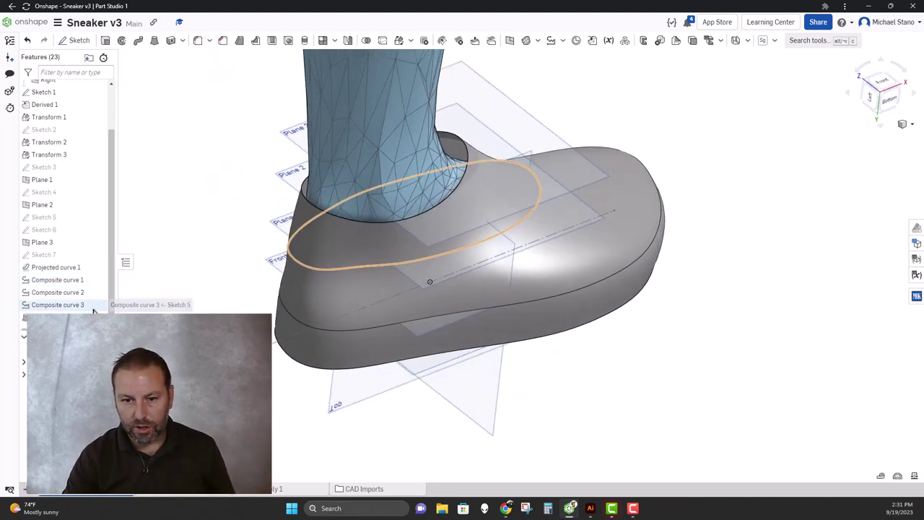
pyautogui.click(23, 374)
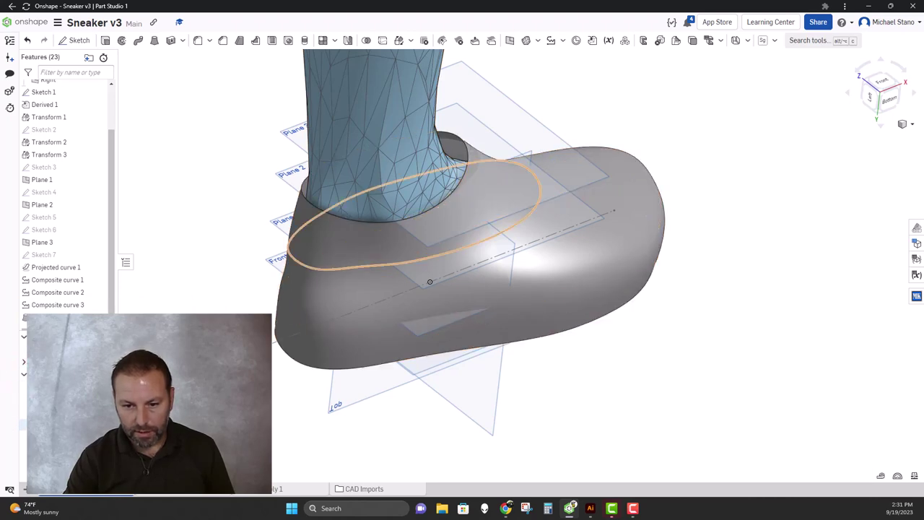
pyautogui.moveTo(238, 288); pyautogui.dragTo(290, 214, button='right')
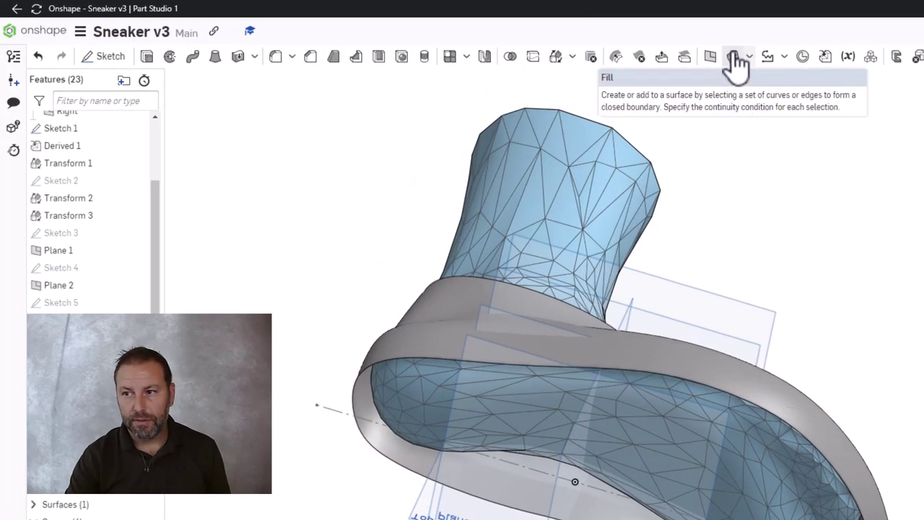
# Create Fill 1 bounded by the loft's lower rim edge and inspect the closed bottom
pyautogui.click(734, 60)
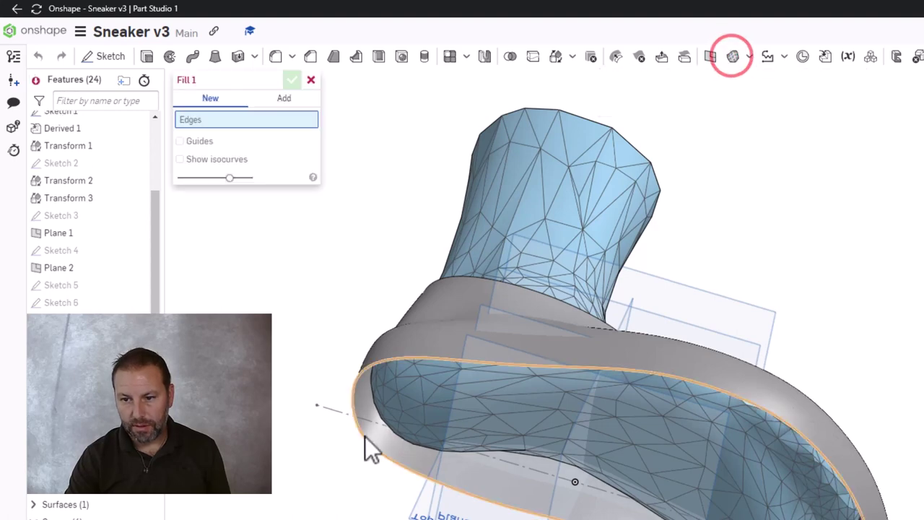
pyautogui.click(377, 454)
pyautogui.moveTo(288, 338); pyautogui.dragTo(332, 180, button='right')
pyautogui.click(290, 79)
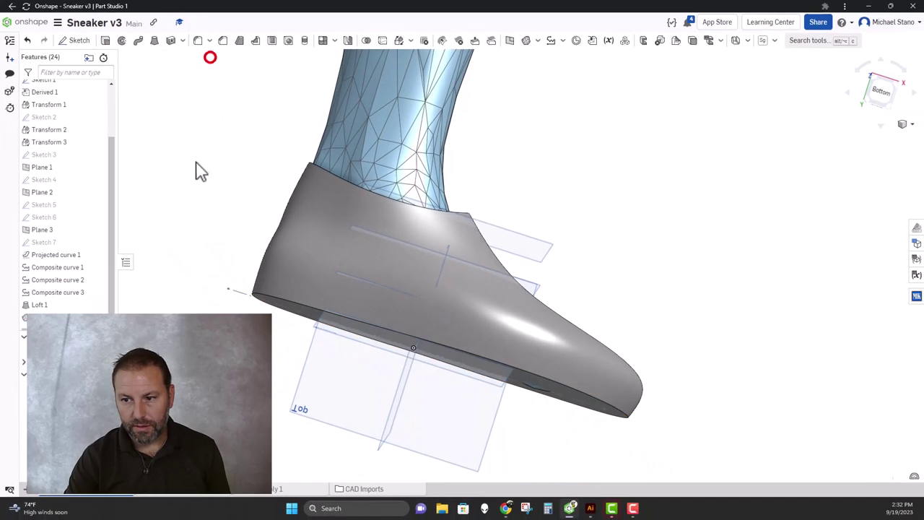
pyautogui.moveTo(255, 269)
pyautogui.mouseDown(button='right')
pyautogui.moveTo(264, 306)
pyautogui.moveTo(248, 254)
pyautogui.mouseUp(button='right')
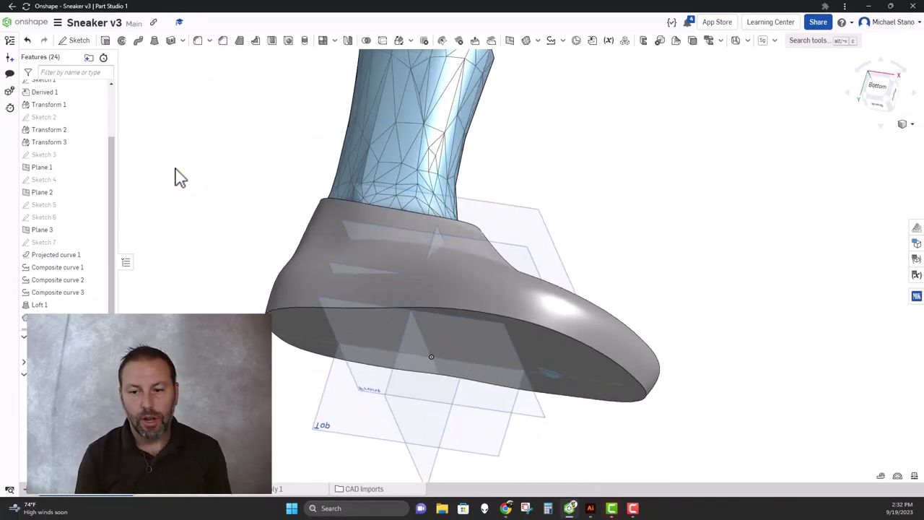
pyautogui.moveTo(206, 141); pyautogui.dragTo(189, 197, button='right')
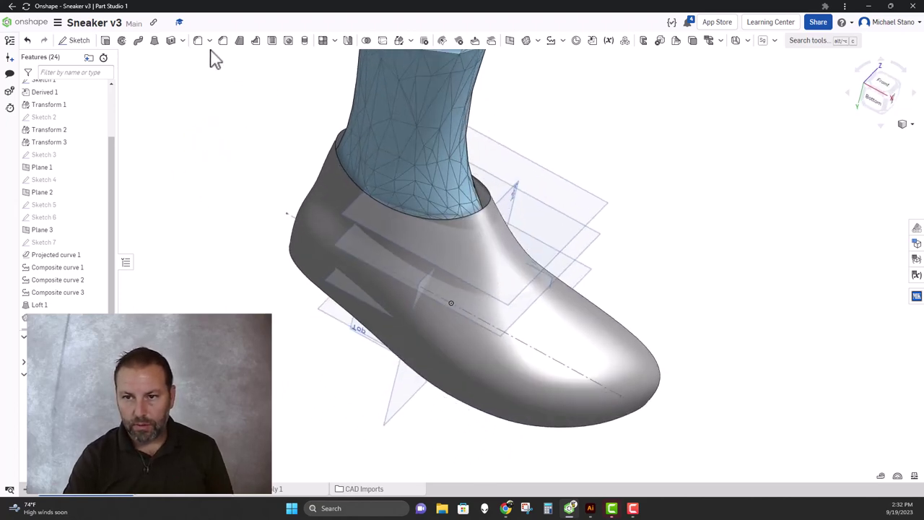
pyautogui.moveTo(194, 56); pyautogui.dragTo(184, 101, button='right')
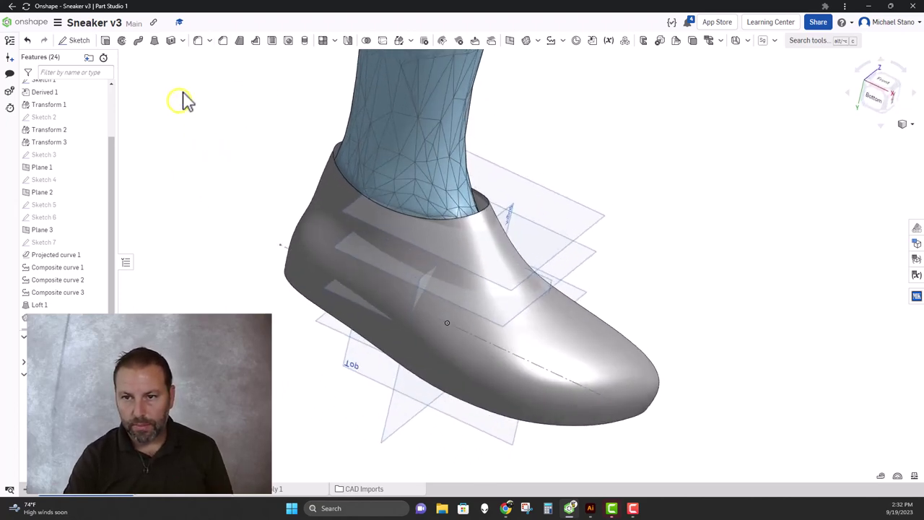
# Thicken the Loft 1 surface to 0.125 in in the flipped direction as Thicken 1
pyautogui.click(171, 41)
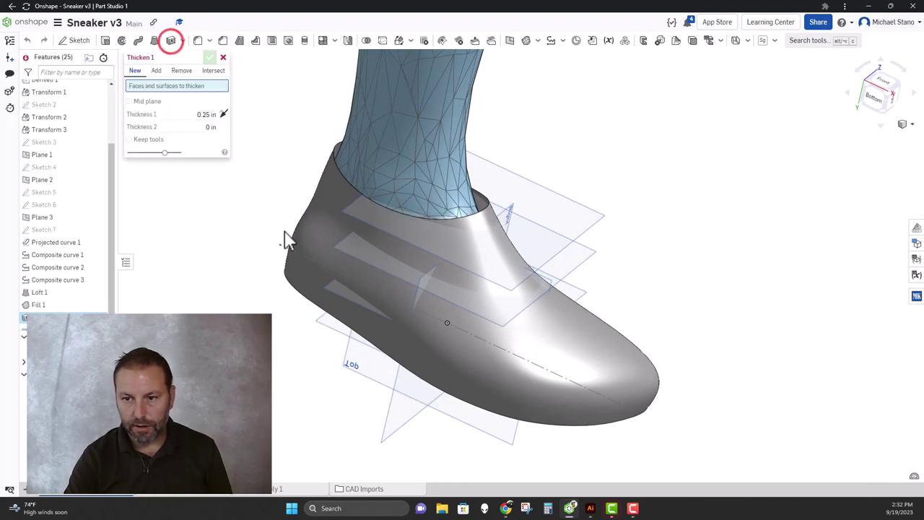
pyautogui.click(332, 226)
pyautogui.moveTo(309, 232); pyautogui.dragTo(247, 202, button='right')
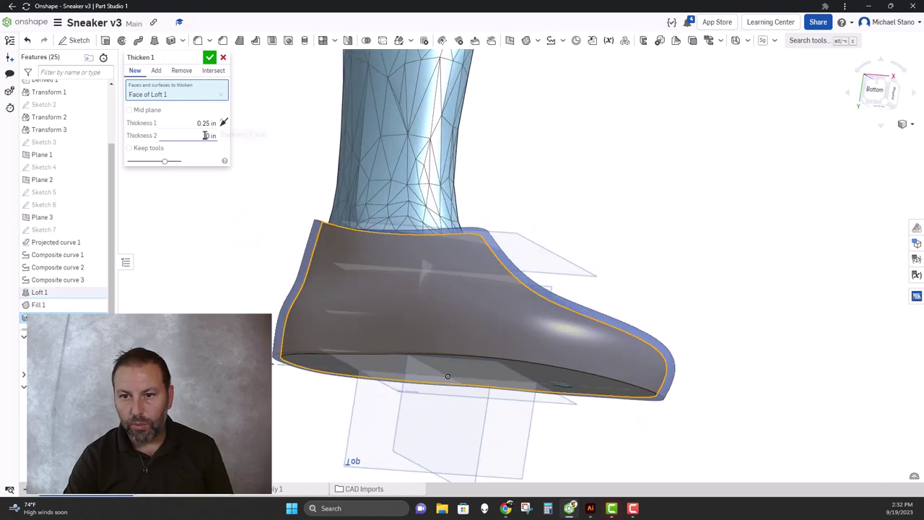
pyautogui.click(224, 121)
pyautogui.click(205, 123)
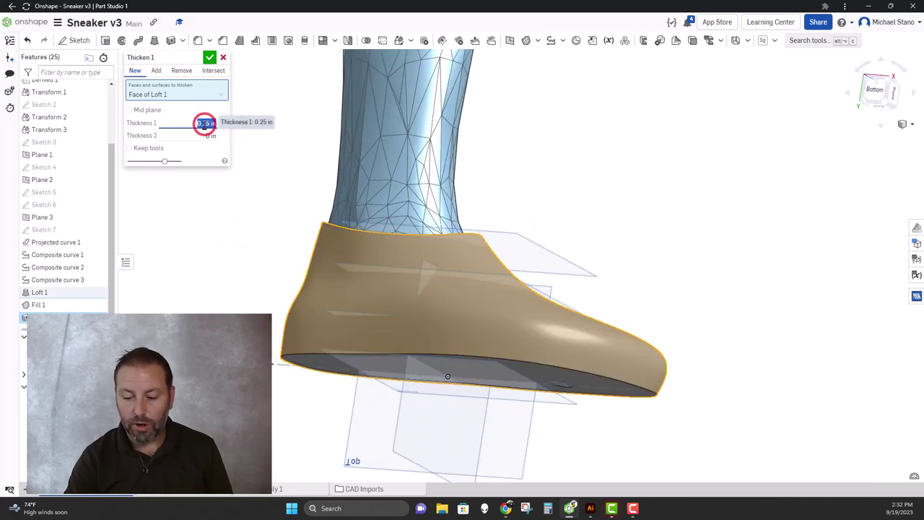
pyautogui.press('BackSpace')
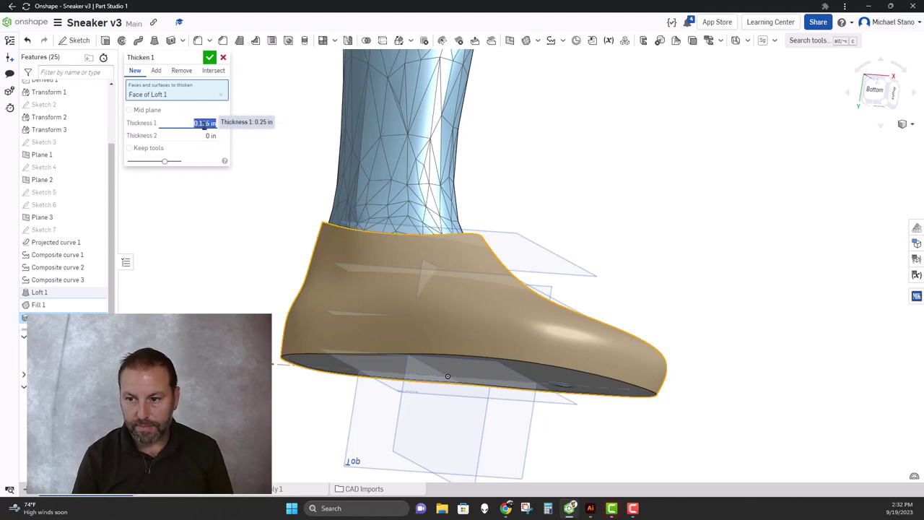
pyautogui.moveTo(261, 210); pyautogui.dragTo(310, 196, button='right')
pyautogui.scroll(4, 318, 198)
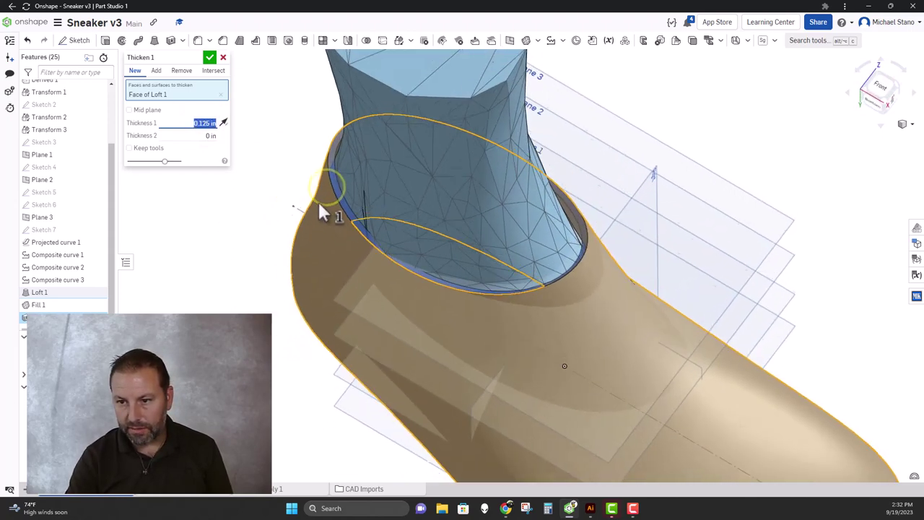
pyautogui.click(209, 57)
pyautogui.moveTo(217, 180)
pyautogui.mouseDown(button='right')
pyautogui.moveTo(215, 222)
pyautogui.moveTo(220, 191)
pyautogui.mouseUp(button='right')
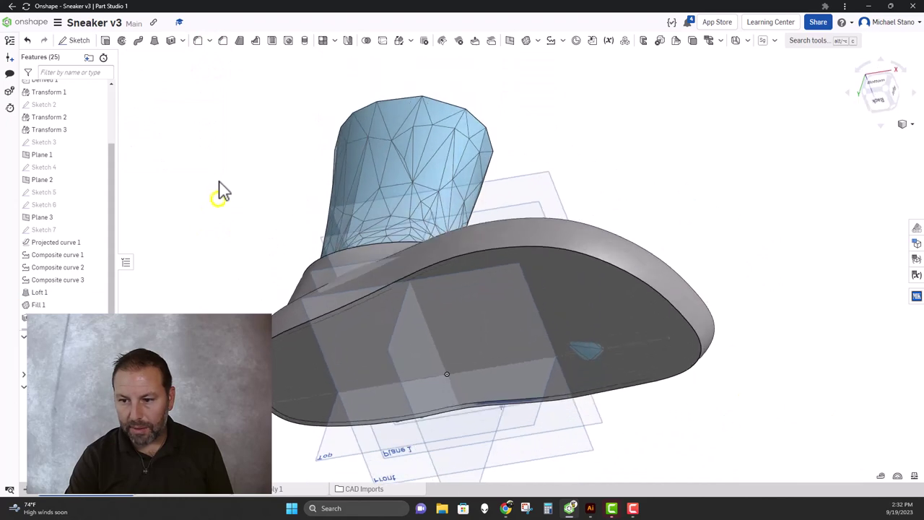
# Start a second Thicken on the filled bottom face, then cancel it
pyautogui.click(170, 41)
pyautogui.click(284, 367)
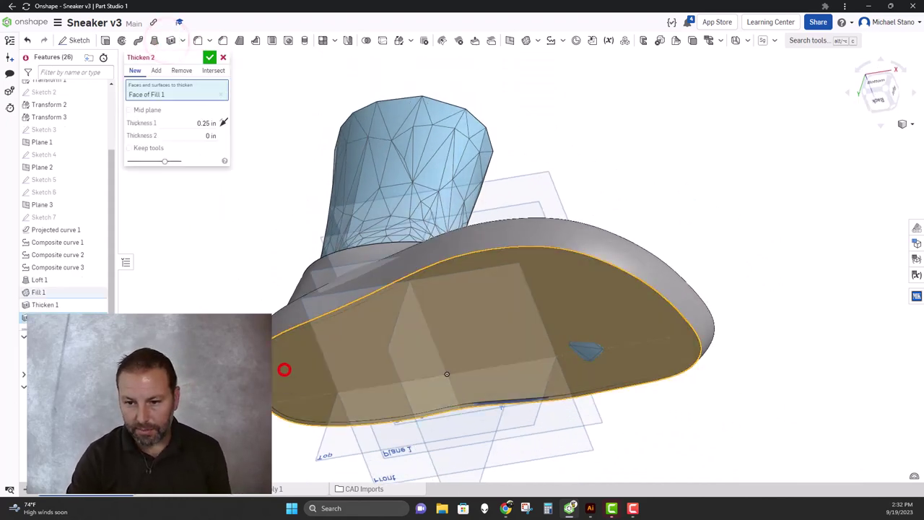
pyautogui.moveTo(283, 367); pyautogui.dragTo(205, 275, button='right')
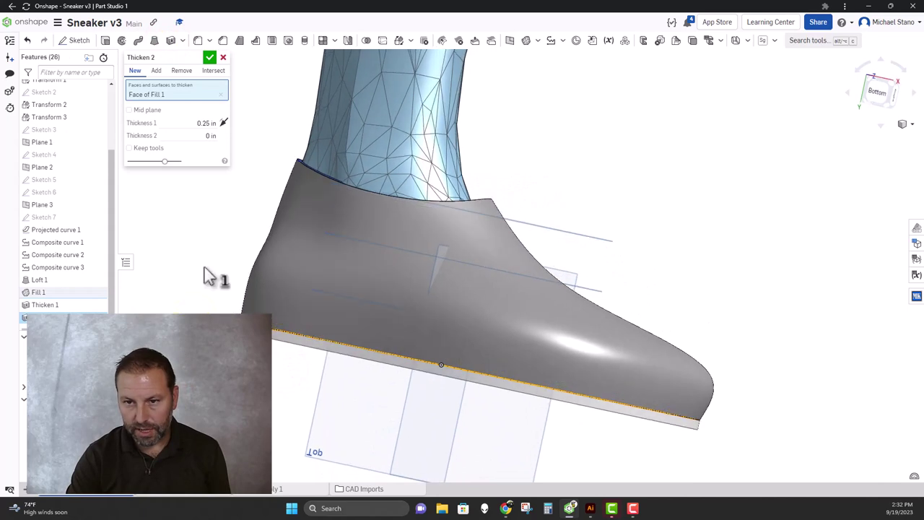
pyautogui.click(223, 57)
# Extrude the Fill 1 bottom face 0.1 in deep as a new solid sole
pyautogui.click(105, 41)
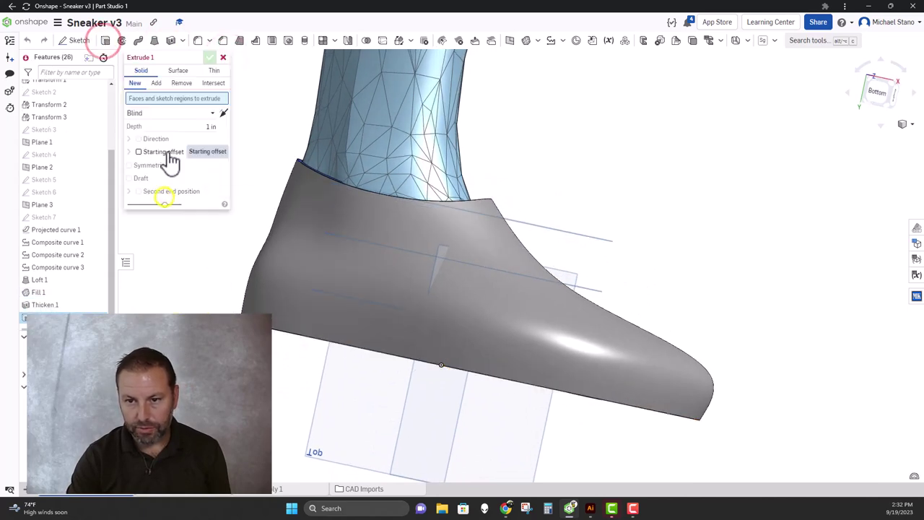
pyautogui.moveTo(253, 218)
pyautogui.mouseDown(button='right')
pyautogui.moveTo(250, 196)
pyautogui.moveTo(245, 207)
pyautogui.mouseUp(button='right')
pyautogui.click(287, 353)
pyautogui.moveTo(285, 353); pyautogui.dragTo(192, 294, button='right')
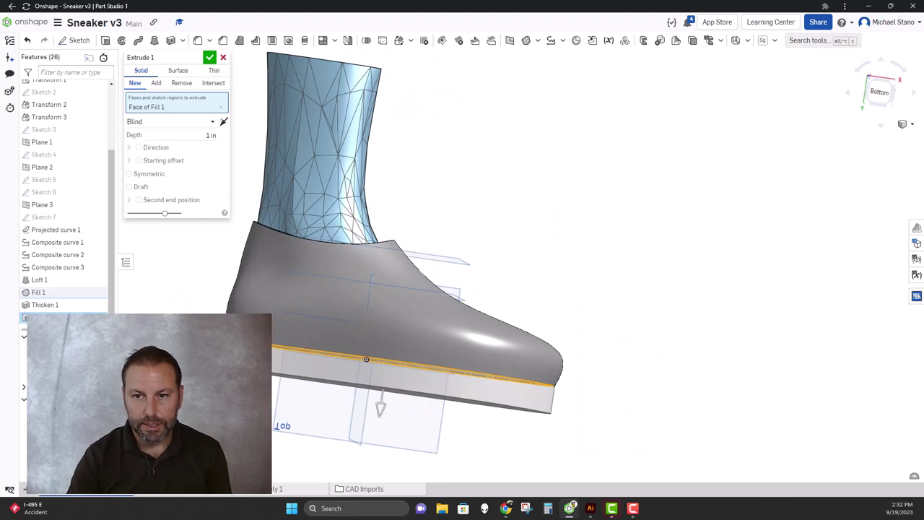
pyautogui.moveTo(192, 295); pyautogui.dragTo(206, 292, button='right')
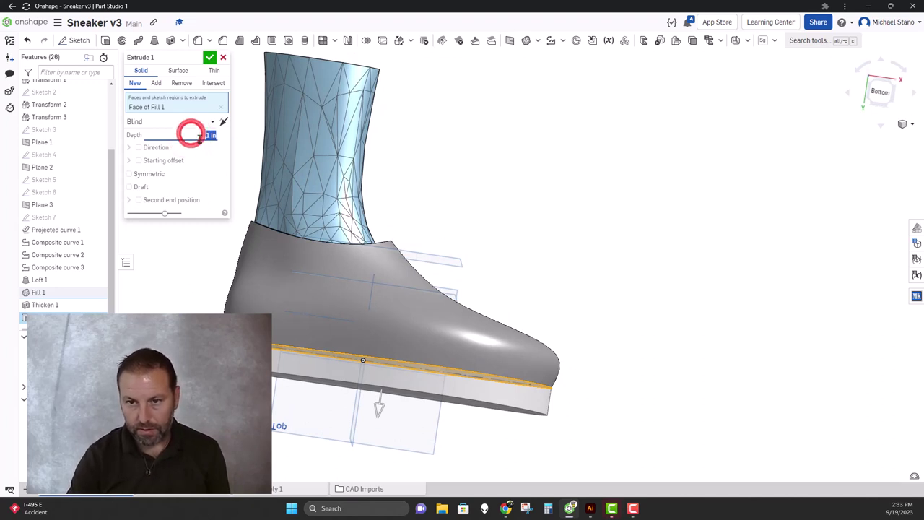
pyautogui.press('BackSpace')
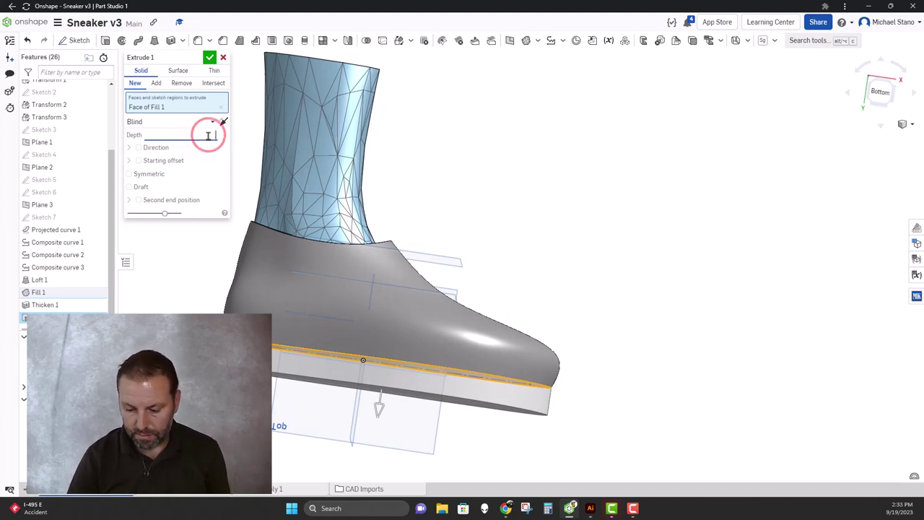
pyautogui.write('0.1')
pyautogui.press('Return')
pyautogui.moveTo(209, 253); pyautogui.dragTo(186, 279, button='right')
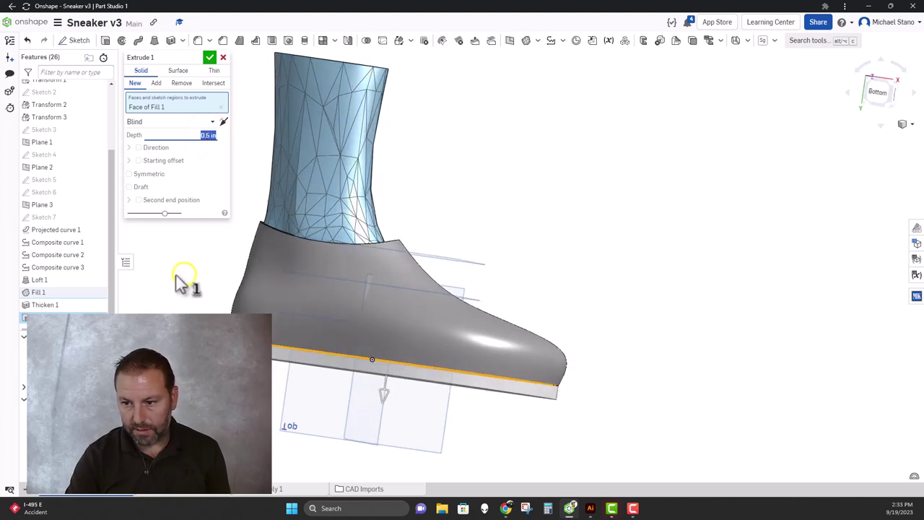
pyautogui.click(209, 57)
# Hide the Top, Front, Right, Plane 1, Plane 2 and Plane 3 planes in the Feature list
pyautogui.moveTo(192, 274); pyautogui.dragTo(196, 274, button='right')
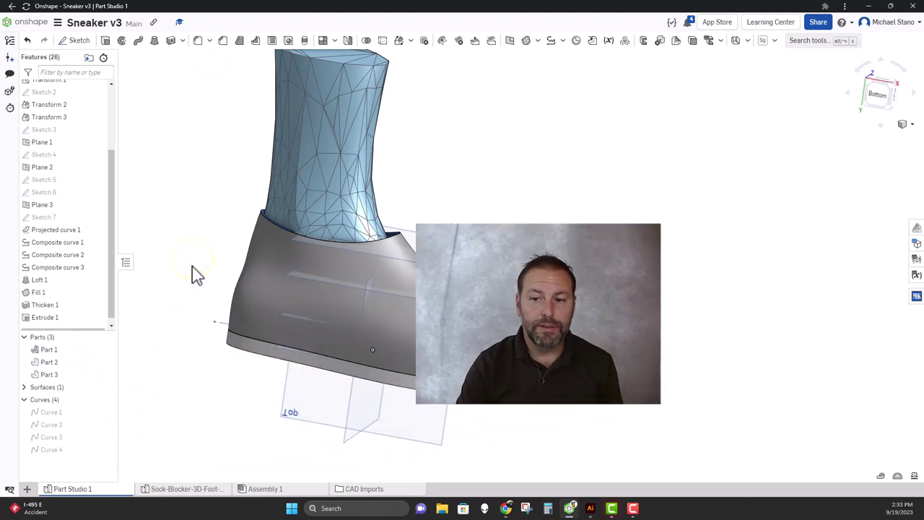
pyautogui.scroll(3, 336, 361)
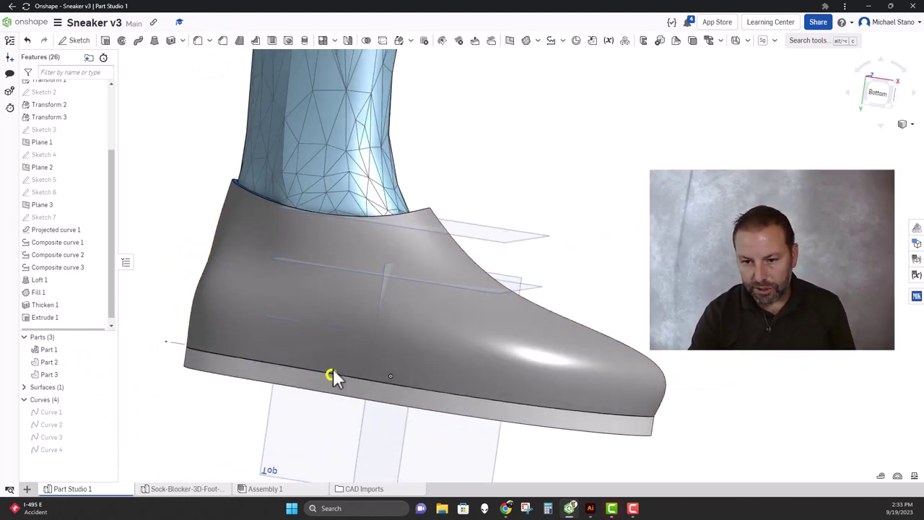
pyautogui.moveTo(184, 218); pyautogui.dragTo(292, 182, button='middle')
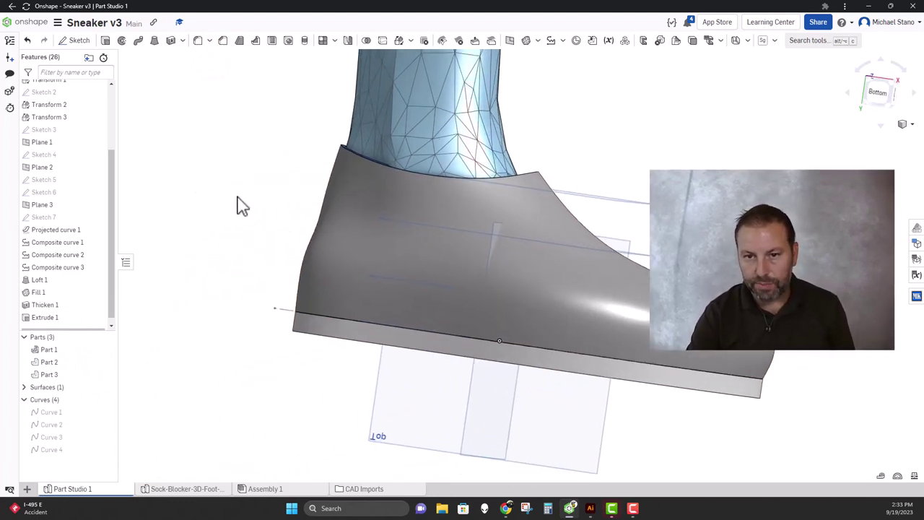
pyautogui.scroll(3, 70, 123)
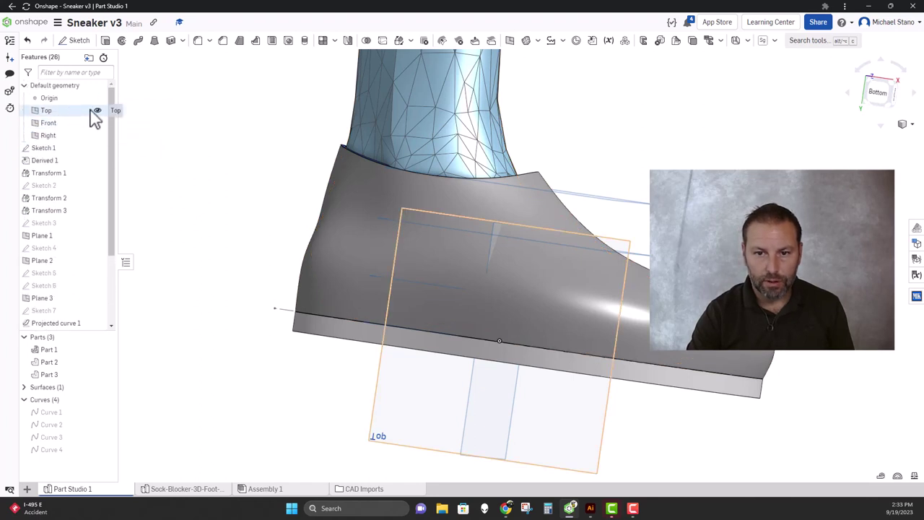
pyautogui.click(97, 111)
pyautogui.click(97, 122)
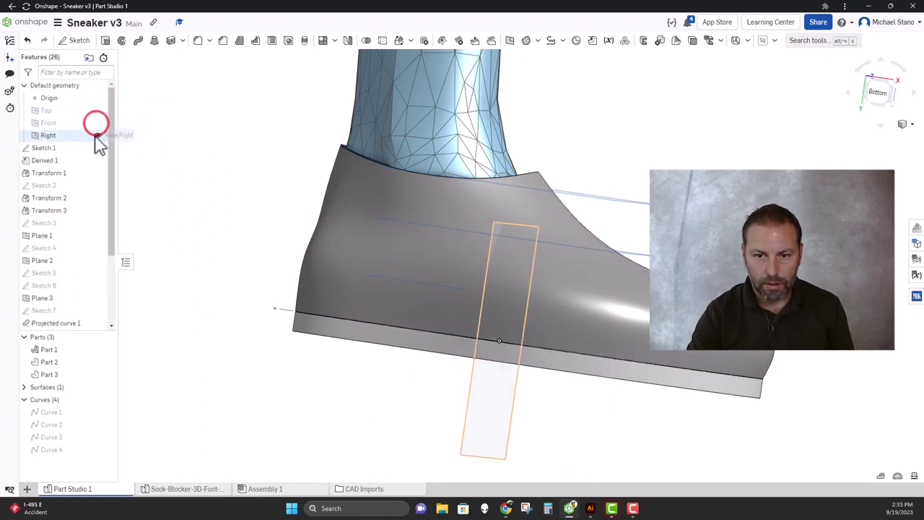
pyautogui.click(97, 135)
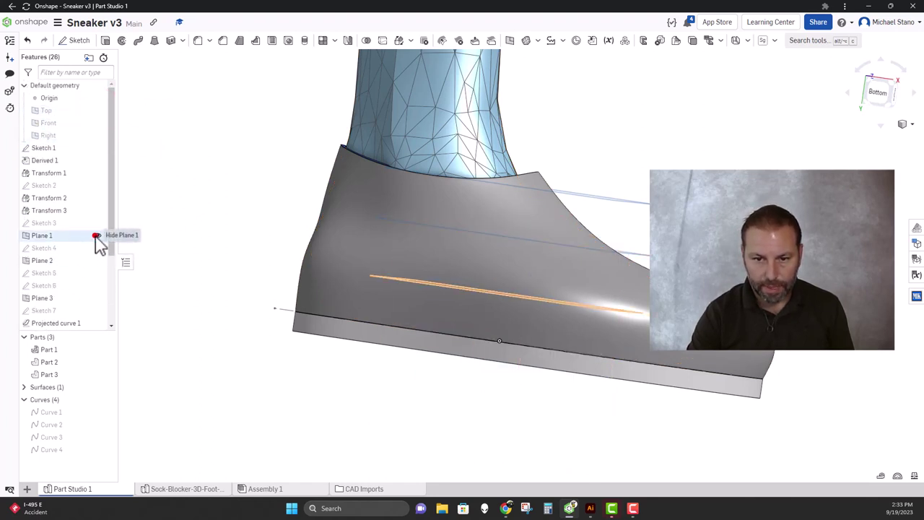
pyautogui.click(97, 236)
pyautogui.click(97, 261)
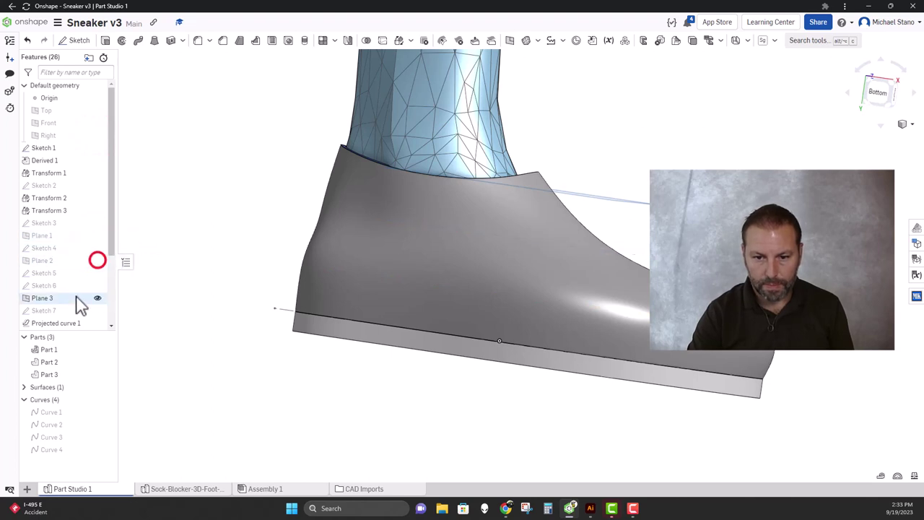
pyautogui.click(97, 298)
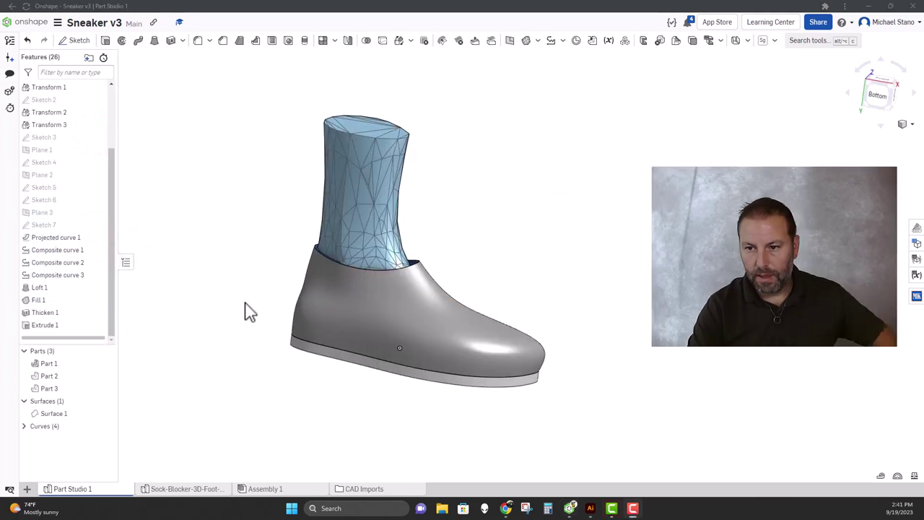
pyautogui.moveTo(249, 334); pyautogui.dragTo(234, 349, button='middle')
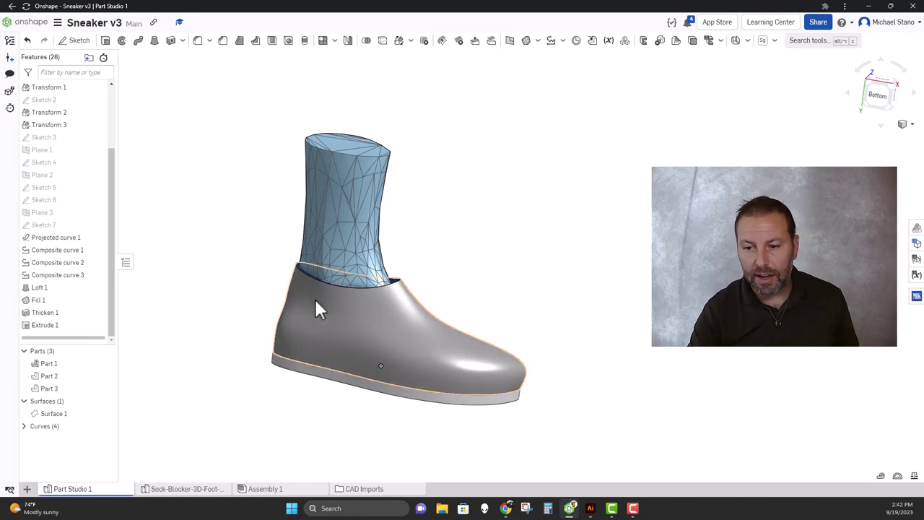
pyautogui.scroll(5, 315, 303)
pyautogui.scroll(-4, 242, 299)
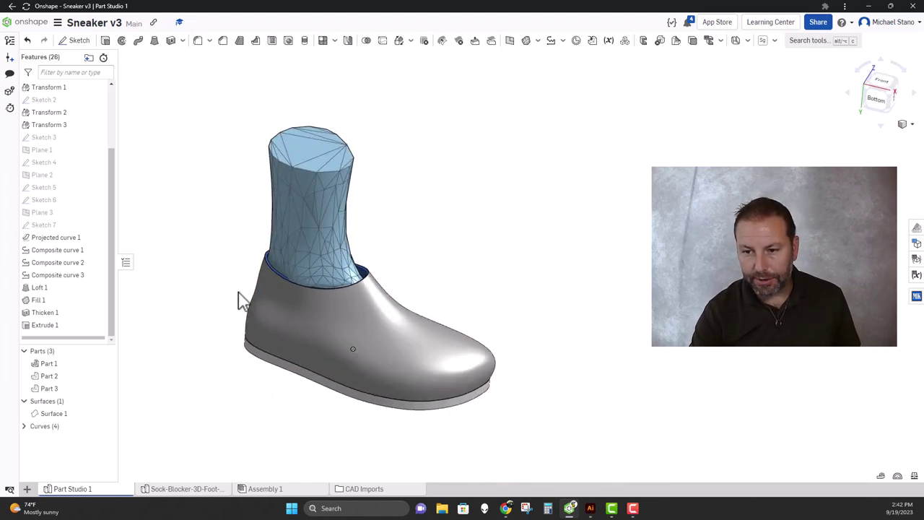